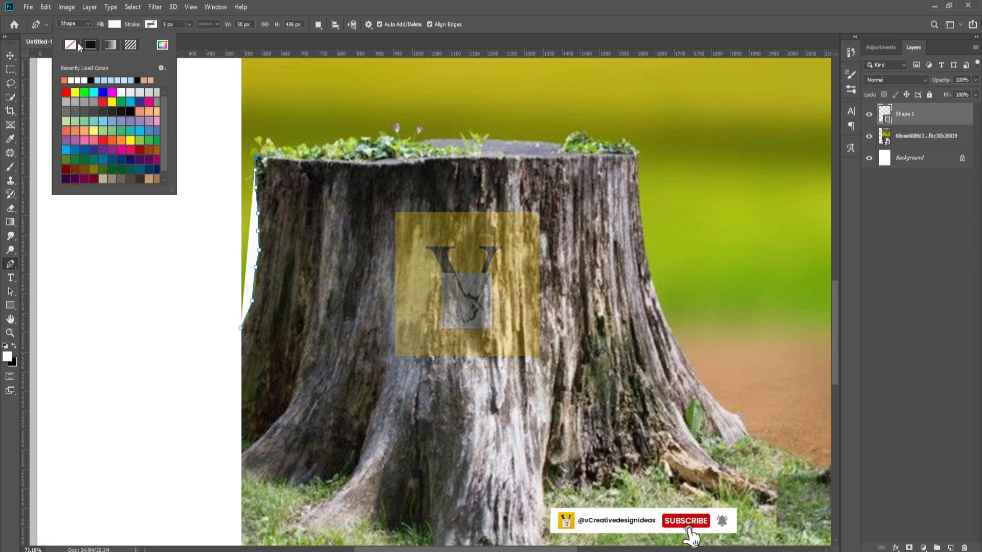
Turn off the shape fill and trace the pen outline along the top edge of the large stump to its far corner.
left_click(71, 45)
scroll(272, 84, "up", 4)
left_click(255, 180)
left_click(273, 180)
left_click(285, 179)
left_click(315, 174)
left_click(326, 174)
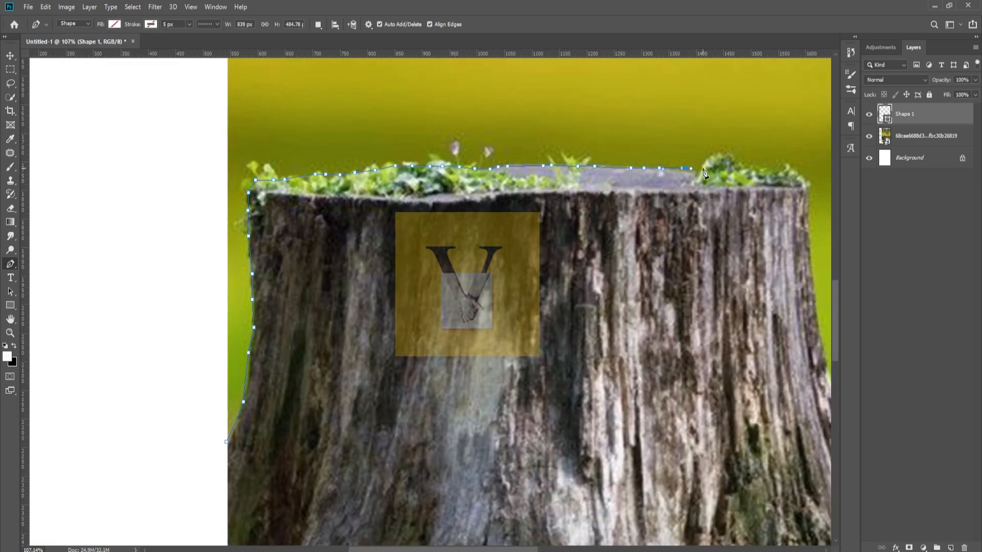
left_click(811, 189)
left_click(812, 199)
Continue the pen outline down the stump's outer side and around its grassy base to close the shape.
left_click_drag(813, 199, 608, 150)
scroll(352, 289, "down", 3)
left_click_drag(690, 514, 634, 459)
left_click(674, 483)
scroll(702, 492, "down", 3)
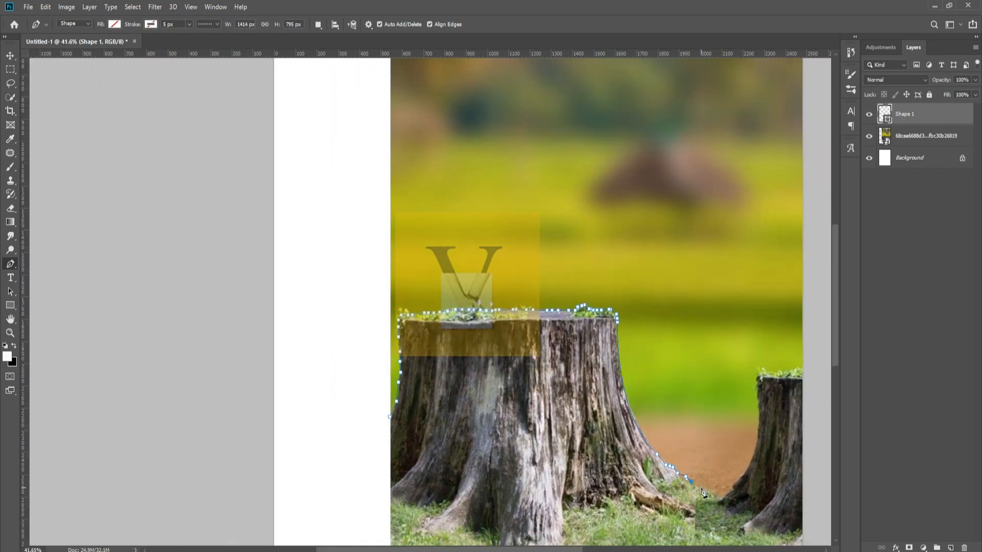
left_click(588, 532)
scroll(572, 492, "down", 2)
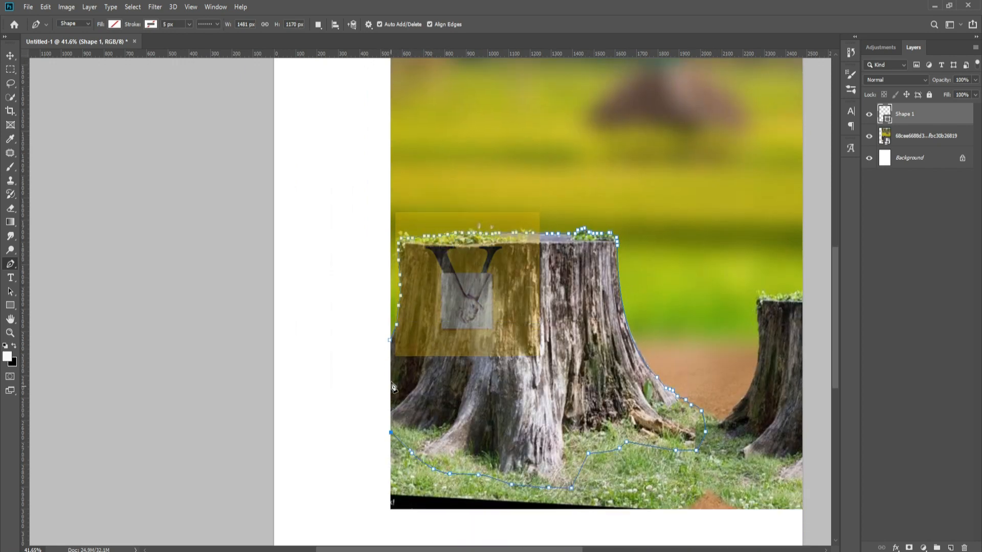
Turn the stump outline into a selection, then hide the Shape 1 layer and make the photo layer active.
right_click(464, 355)
left_click(511, 163)
left_click(869, 113)
left_click(917, 128)
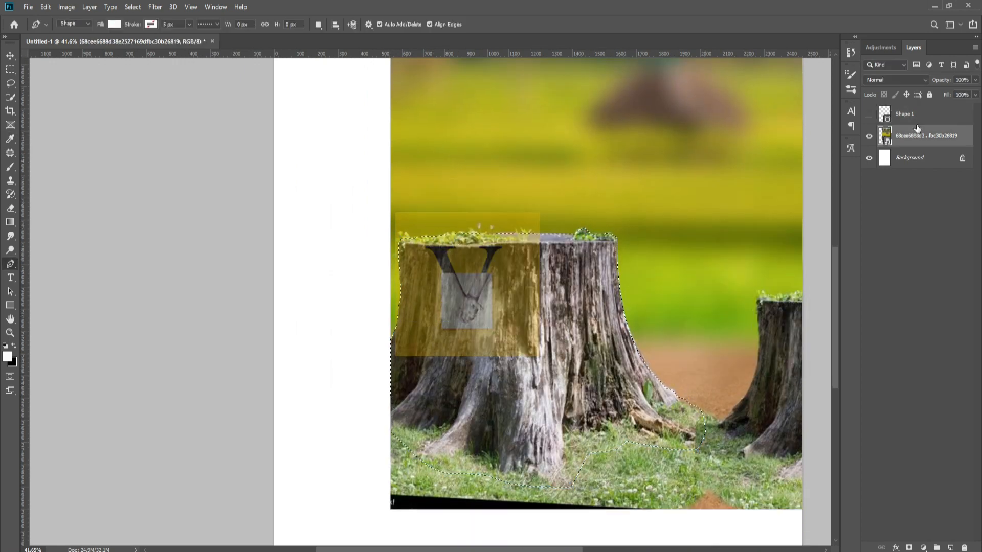
Rasterize the photo layer and cut the selected stump out of it.
right_click(762, 278)
key("Escape")
right_click(928, 136)
left_click(819, 290)
key("ctrl+x")
Delete the leftover photo and paste the stump onto its own layer near the middle of the canvas.
left_click(11, 55)
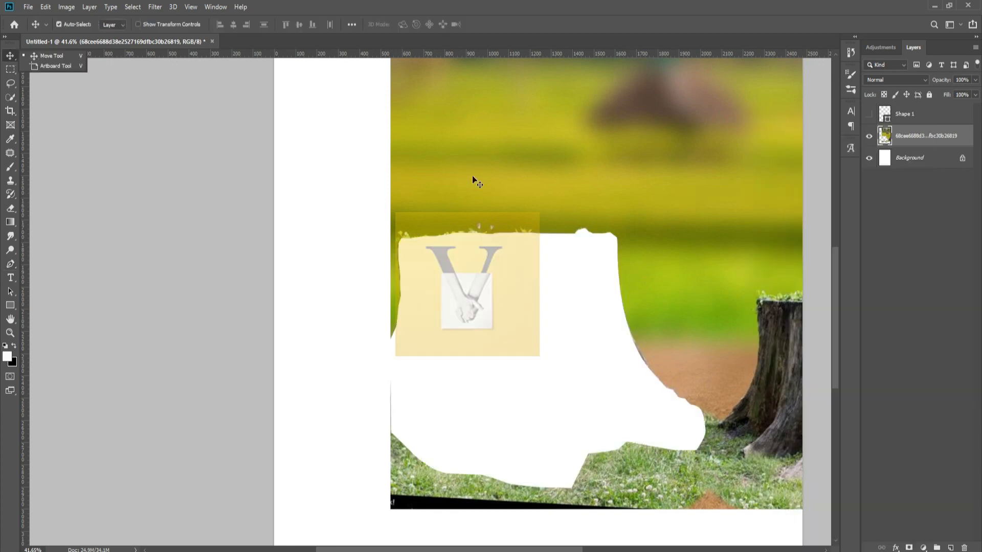
left_click(473, 177)
key("Delete")
key("ctrl+v")
left_click_drag(521, 307, 539, 332)
Duplicate the stump layer, flip the copy horizontally and shift it sideways by 194 px to form a wider symmetrical stump.
key("ctrl+j")
key("ctrl+t")
right_click(566, 310)
left_click(597, 443)
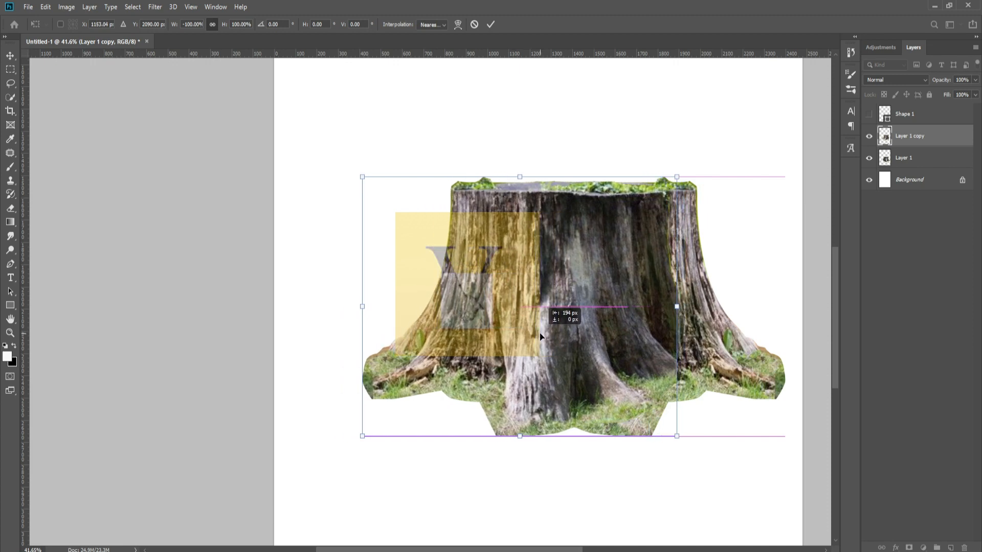
key("Return")
Combine both stump layers into one smart object.
scroll(568, 312, "up", 3)
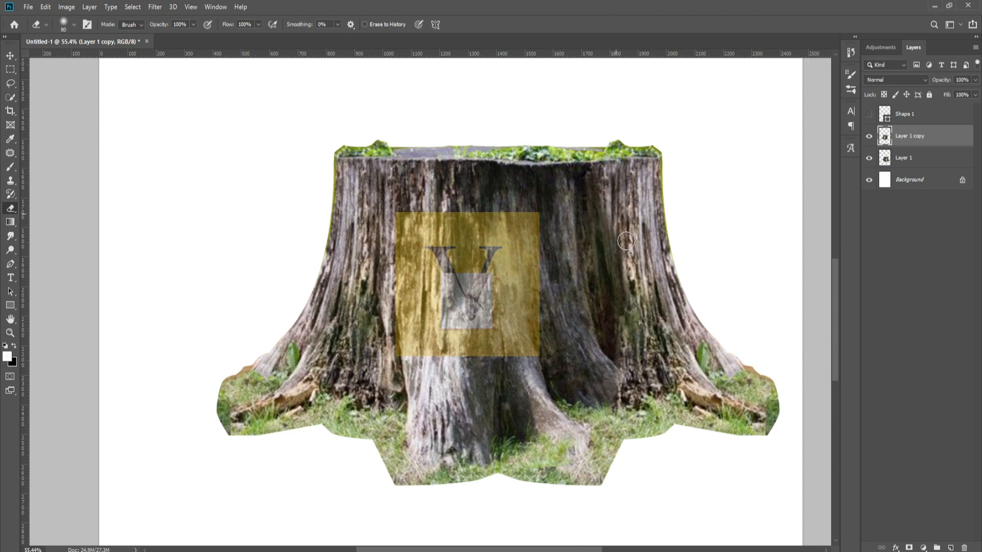
scroll(583, 313, "down", 2)
left_click(903, 158, "shift")
right_click(901, 157)
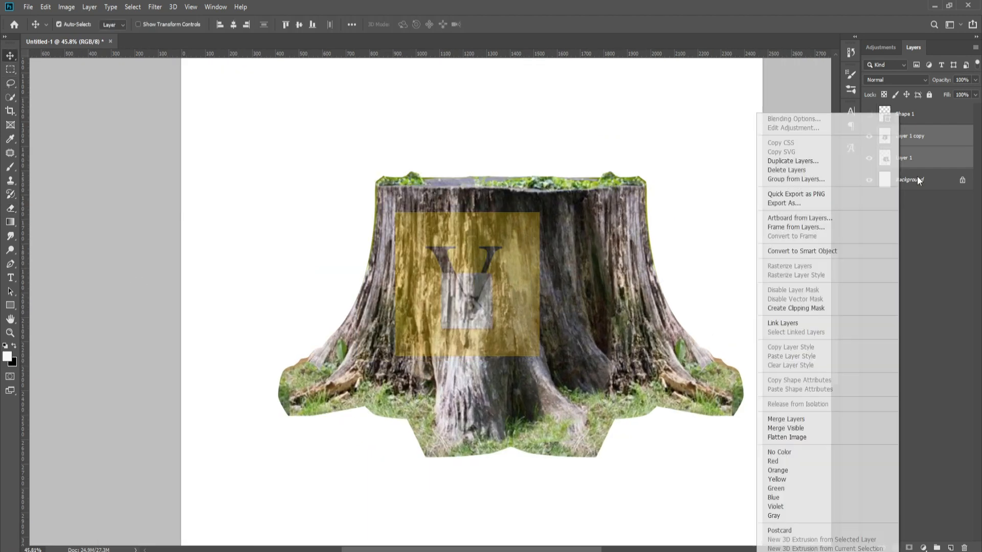
left_click(818, 249)
Transform the stump smart object to a smaller size and position it in the lower part of the canvas.
scroll(484, 376, "down", 4)
key("ctrl+t")
left_click_drag(530, 339, 513, 345)
key("Return")
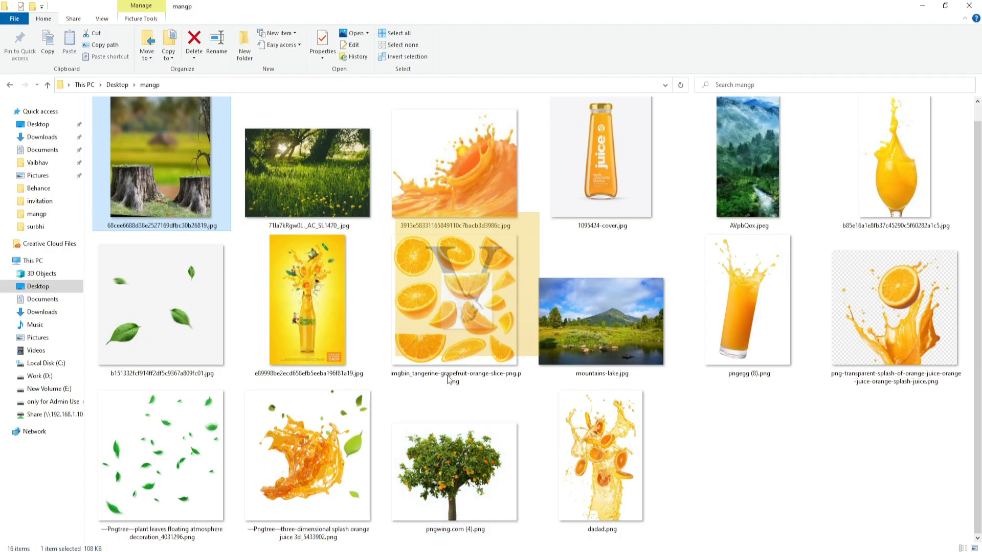
Place the grass meadow image 71la7kRgw0L._AC_SL1470_.jpg in the document and move its layer below the stump.
left_click(608, 336)
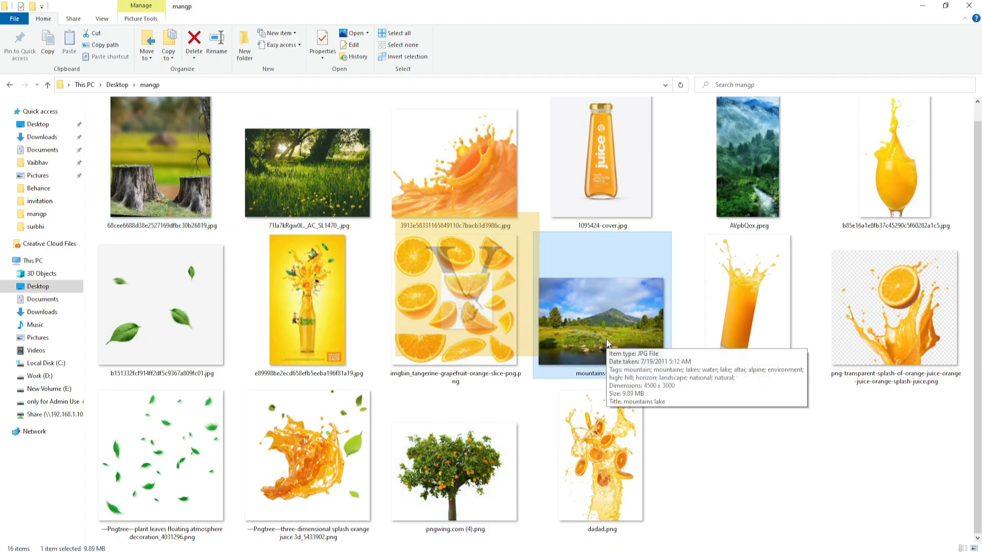
left_click_drag(308, 177, 428, 422)
key("Return")
left_click_drag(914, 138, 913, 166)
scroll(467, 404, "up", 2)
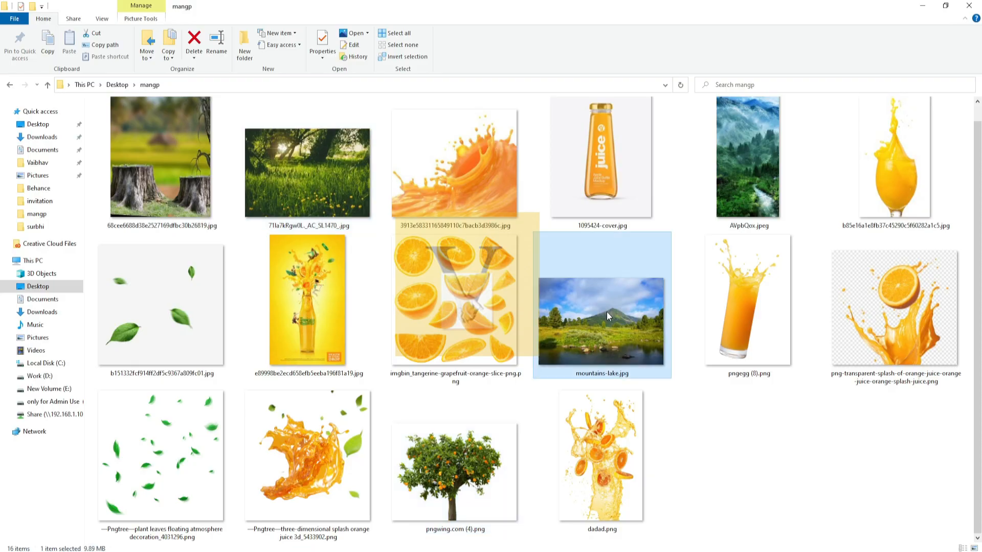
Place mountains-lake.jpg in the document and enlarge it to fill the canvas behind the stump.
left_click_drag(599, 327, 437, 212)
left_click_drag(583, 201, 741, 61)
key("Return")
scroll(530, 357, "up", 2)
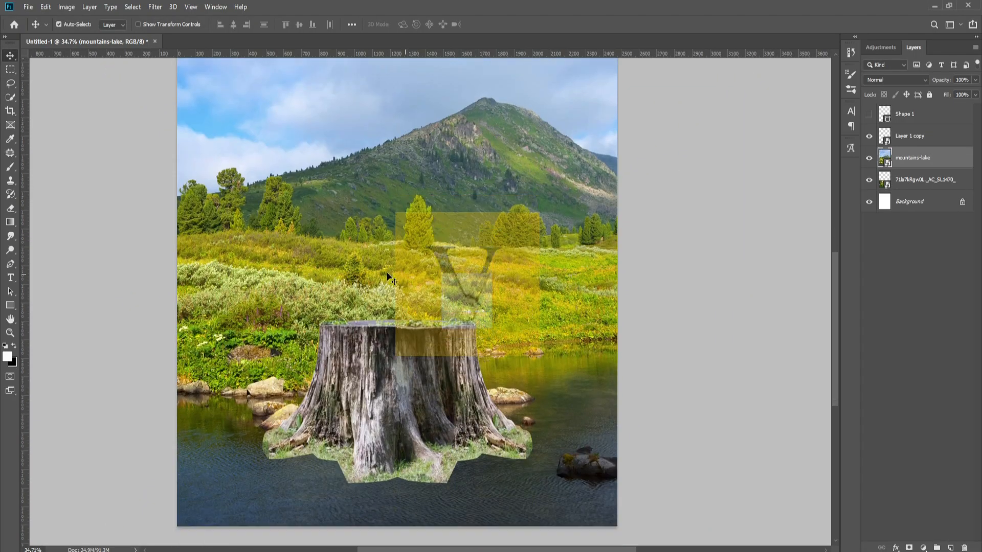
Mask the mountains-lake layer and paint out the lake with a large soft black brush to reveal the grass.
left_click_drag(835, 394, 835, 405)
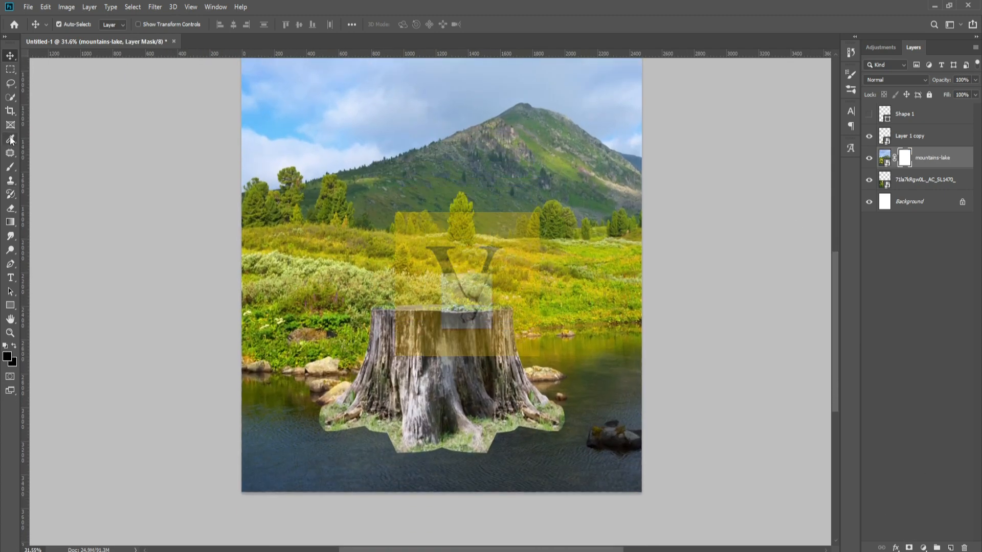
right_click(10, 167)
left_click(59, 169)
mouse_move(287, 353)
left_mouse_down()
mouse_move(291, 373)
mouse_move(434, 420)
left_mouse_up()
mouse_move(501, 387)
left_mouse_down()
mouse_move(556, 415)
mouse_move(623, 374)
mouse_move(552, 355)
mouse_move(399, 345)
mouse_move(261, 368)
mouse_move(263, 481)
mouse_move(439, 495)
mouse_move(634, 486)
left_mouse_up()
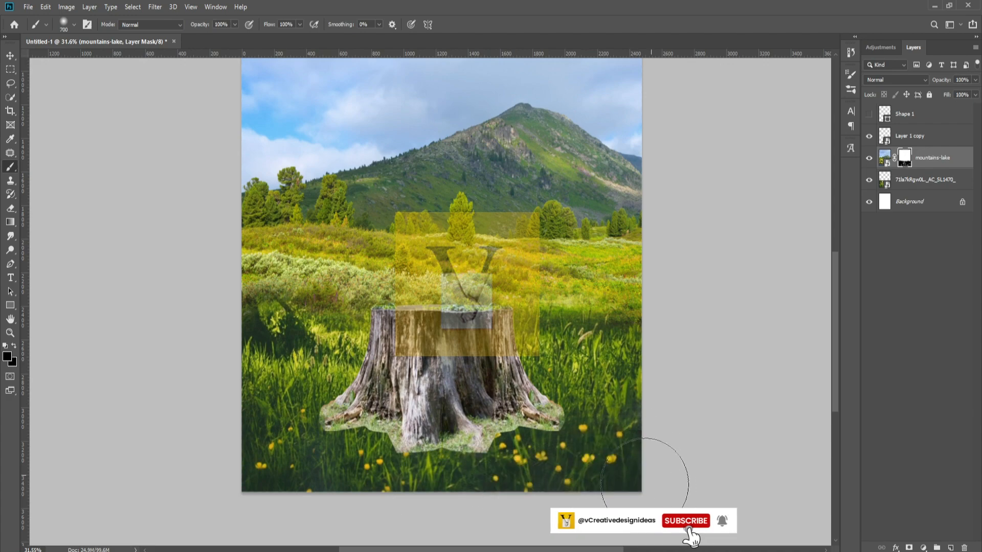
left_click(10, 69)
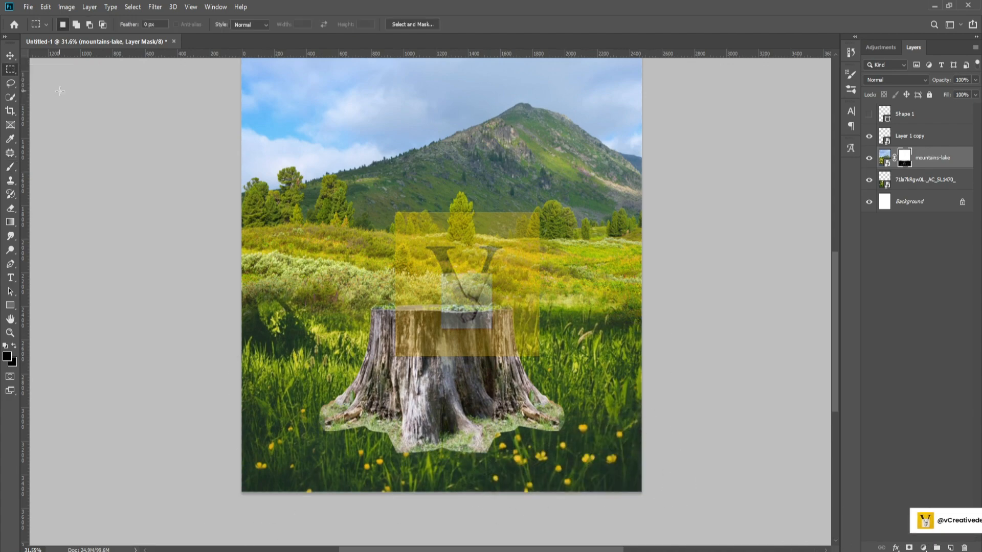
Duplicate the grass meadow layer and move the copy above the stump layer.
left_click(922, 181)
right_click(921, 181)
left_click(812, 131)
left_click(896, 190)
left_click_drag(918, 175, 918, 132)
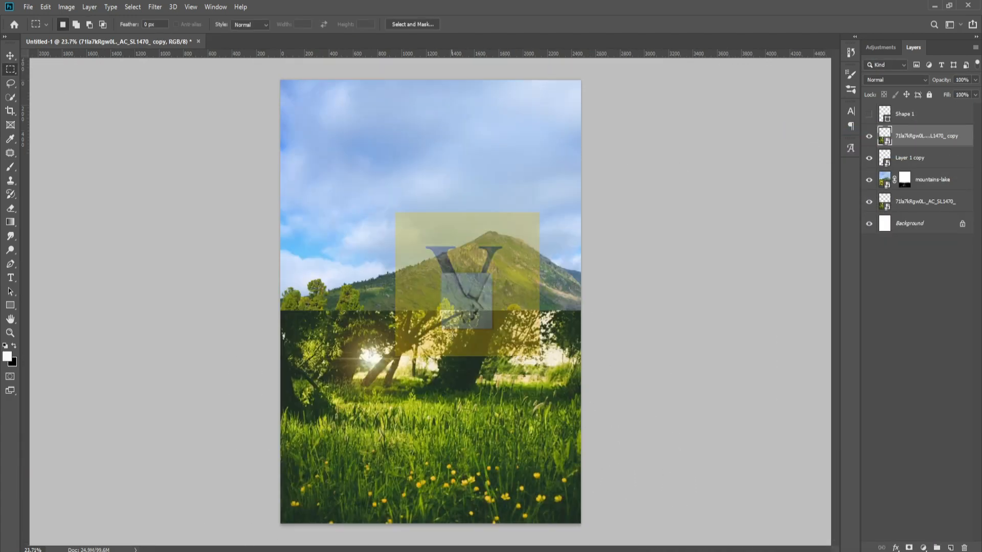
Mask the grass copy and paint away its upper part so grass only covers the base of the stump.
left_click(9, 168)
left_click(51, 165)
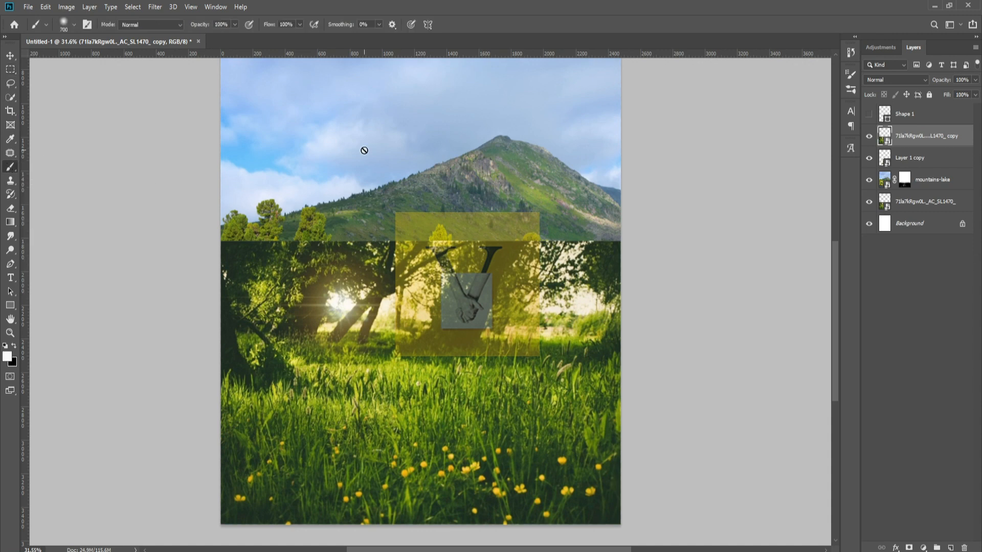
mouse_move(584, 239)
left_mouse_down()
mouse_move(613, 312)
mouse_move(470, 274)
mouse_move(454, 257)
mouse_move(277, 257)
mouse_move(263, 340)
mouse_move(478, 367)
left_mouse_up()
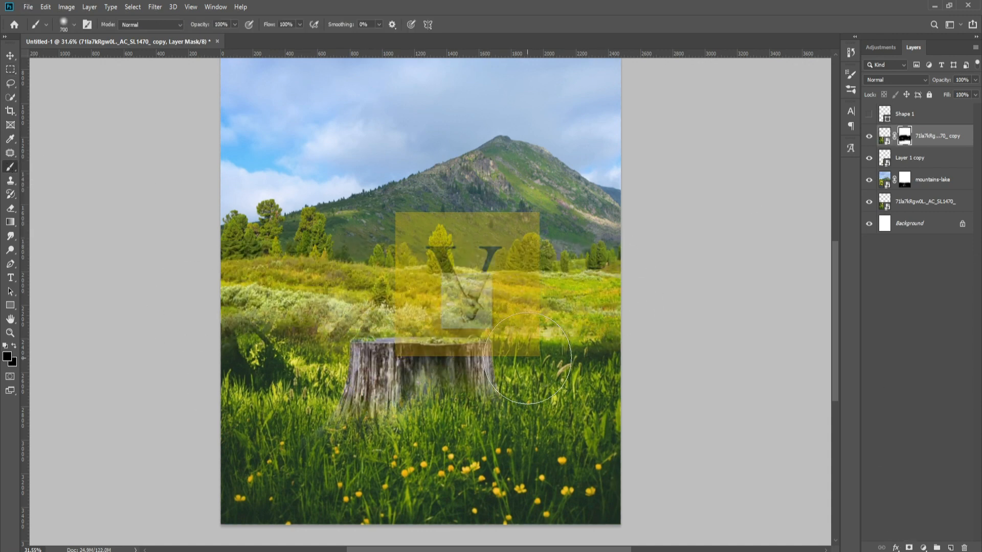
left_click_drag(627, 404, 281, 369)
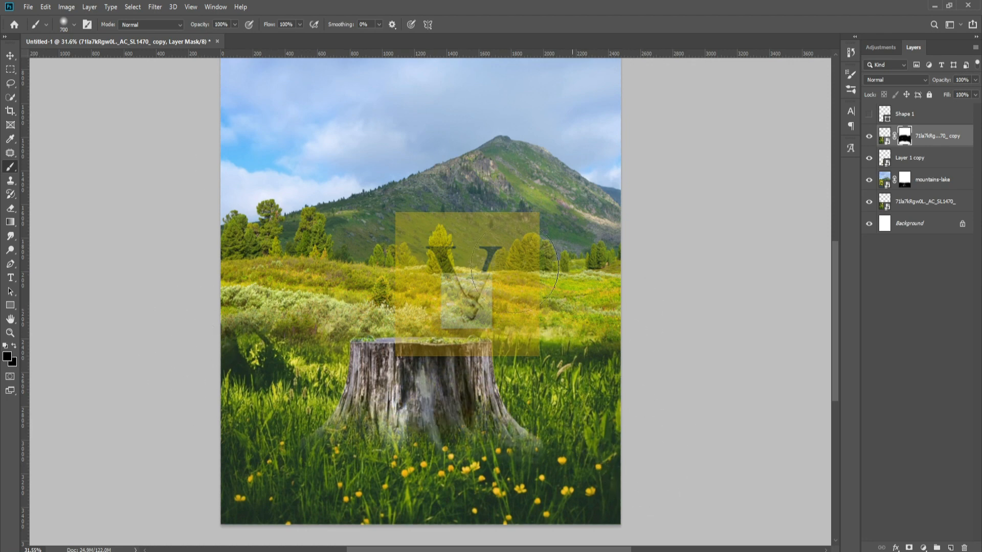
left_click(9, 69)
left_click(51, 71)
left_click(10, 56)
left_click(169, 204)
scroll(481, 361, "down", 3)
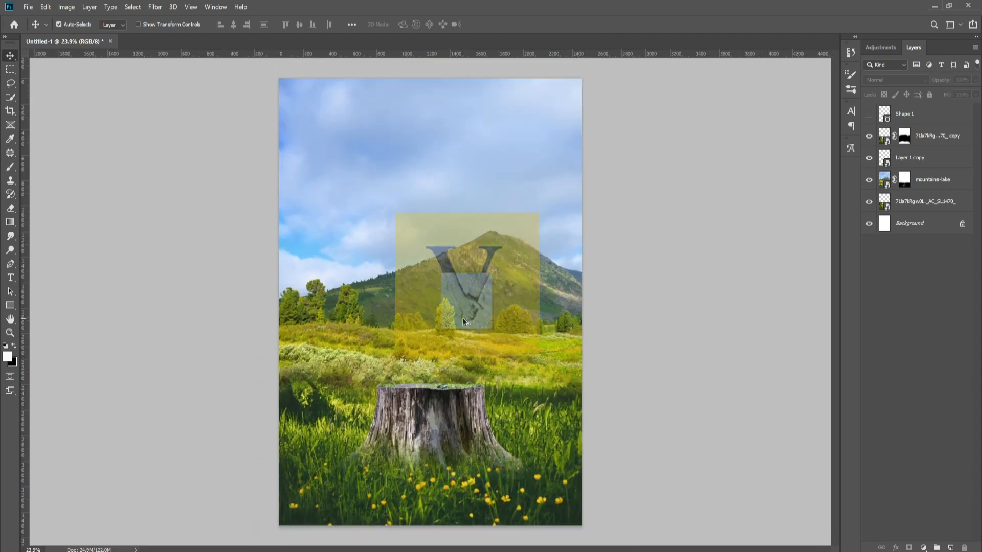
scroll(461, 355, "up", 2)
left_click(426, 356)
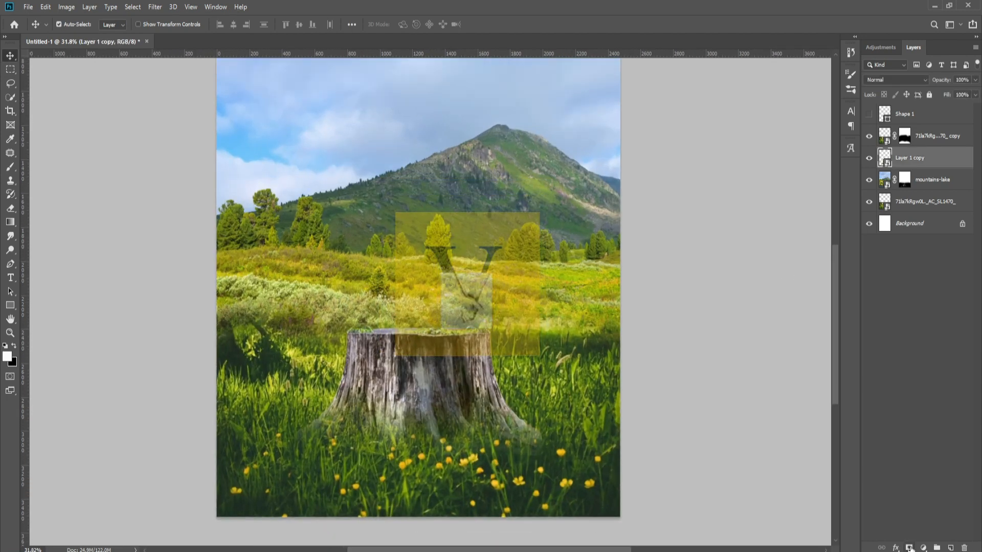
key("b")
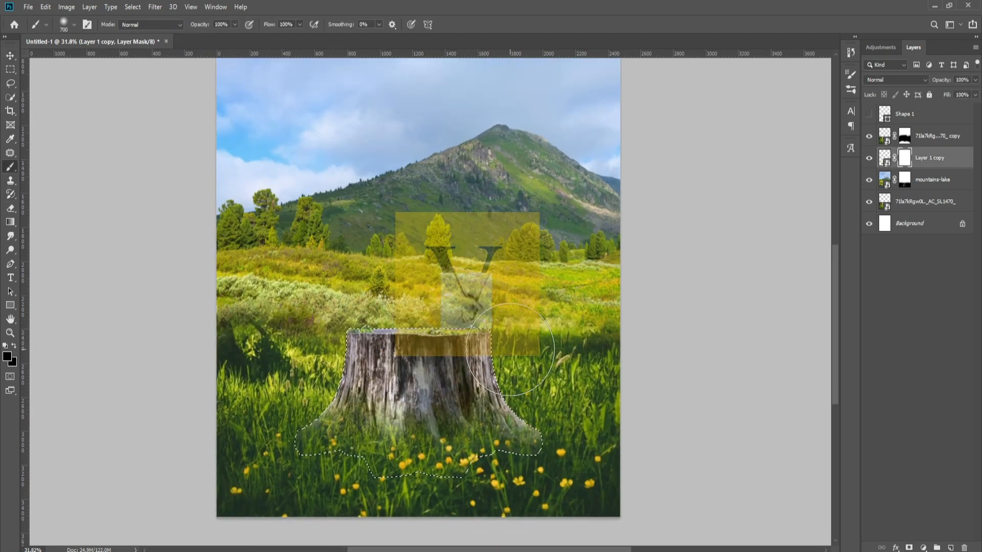
left_click(12, 358)
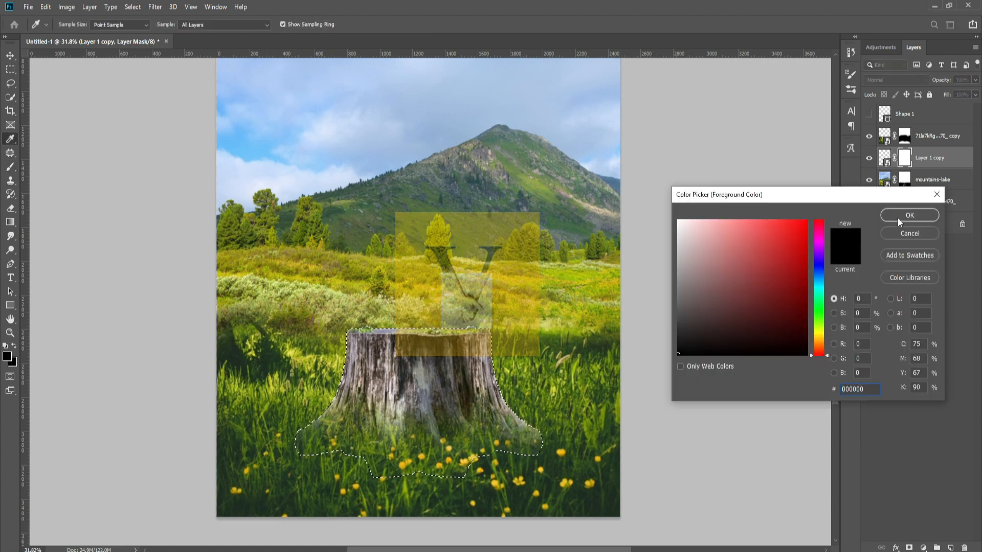
left_click(899, 217)
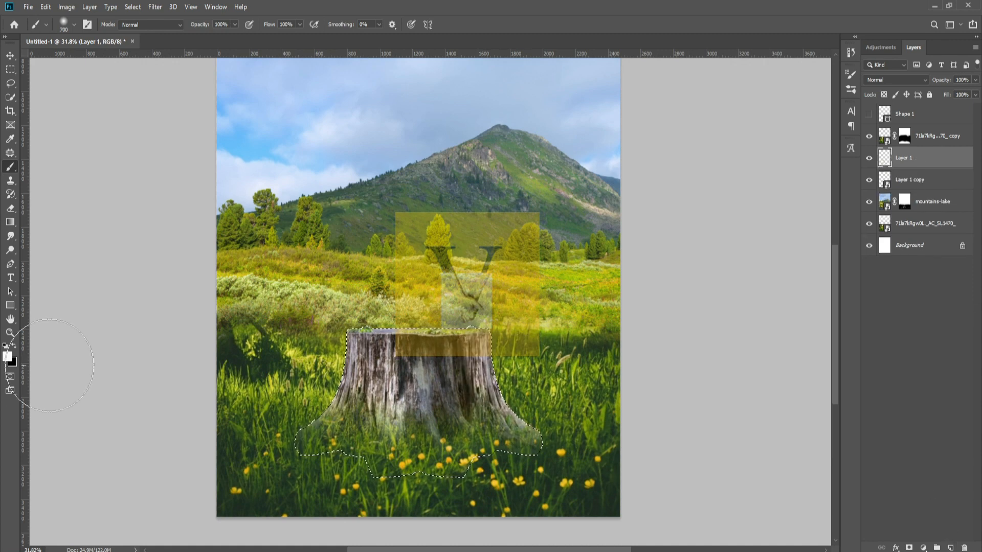
Clip the new Layer 1 to the stump layer and shade one side of the stump with a black brush at 62% opacity.
left_click(8, 356)
left_click_drag(716, 323, 636, 390)
left_click(920, 214)
right_click(913, 160)
left_click(829, 309)
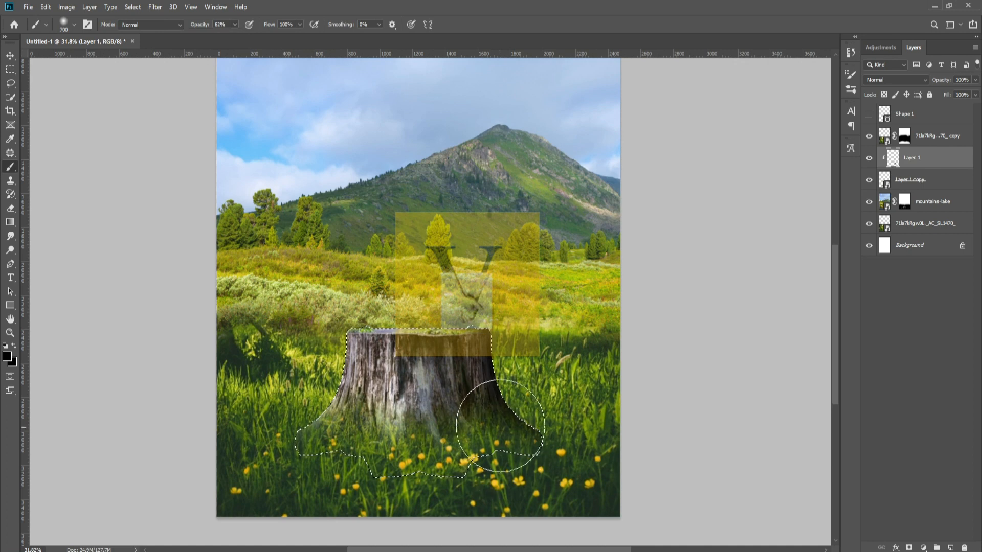
Set the blend mode of the clipped shading layer to Overlay.
left_click(10, 69)
left_click(895, 80)
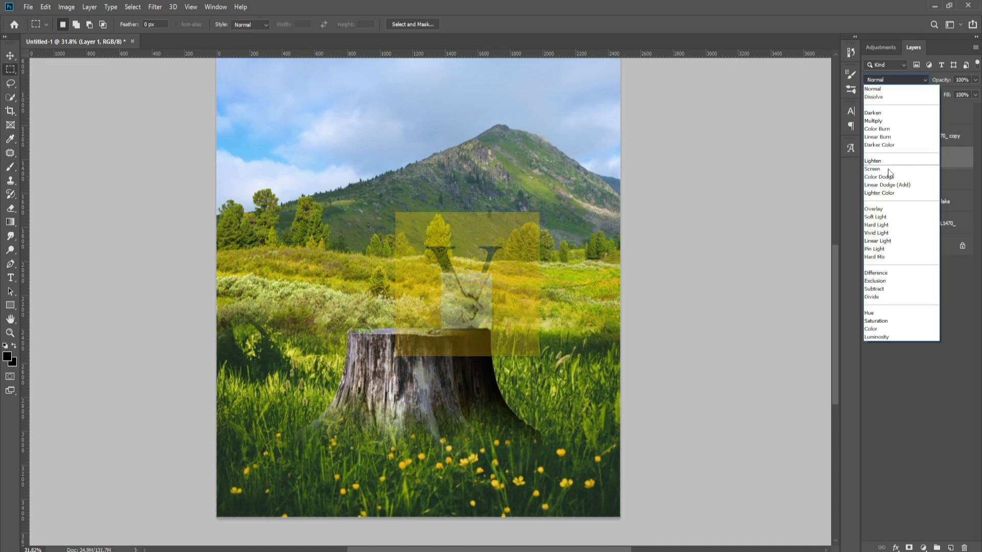
left_click(873, 208)
left_click(10, 57)
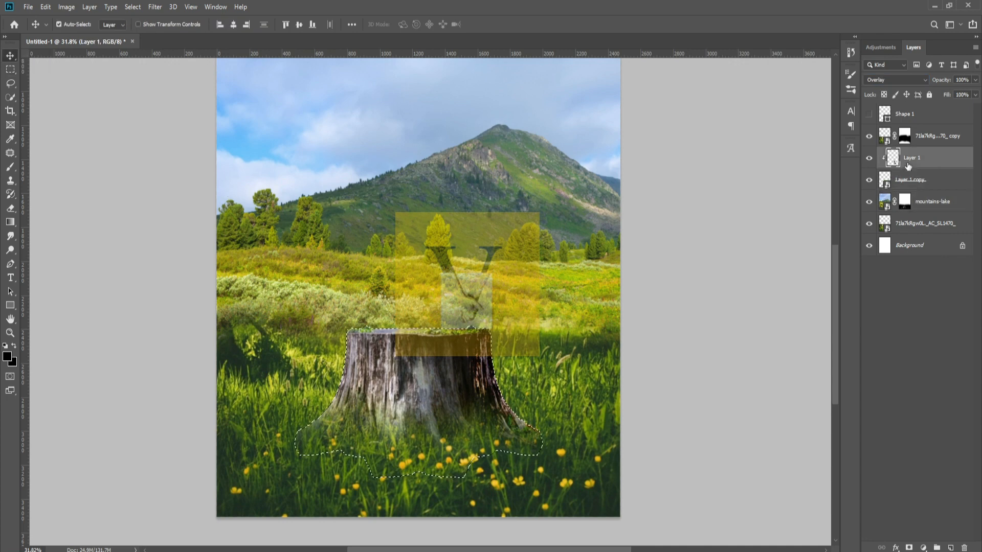
Paint more black shading over the middle of the stump and adjust the shading layer's opacity.
left_click(10, 167)
mouse_move(398, 335)
left_mouse_down()
mouse_move(480, 393)
mouse_move(517, 448)
mouse_move(489, 393)
mouse_move(441, 406)
mouse_move(450, 372)
left_mouse_up()
left_click(11, 69)
left_click(45, 79)
left_click(11, 55)
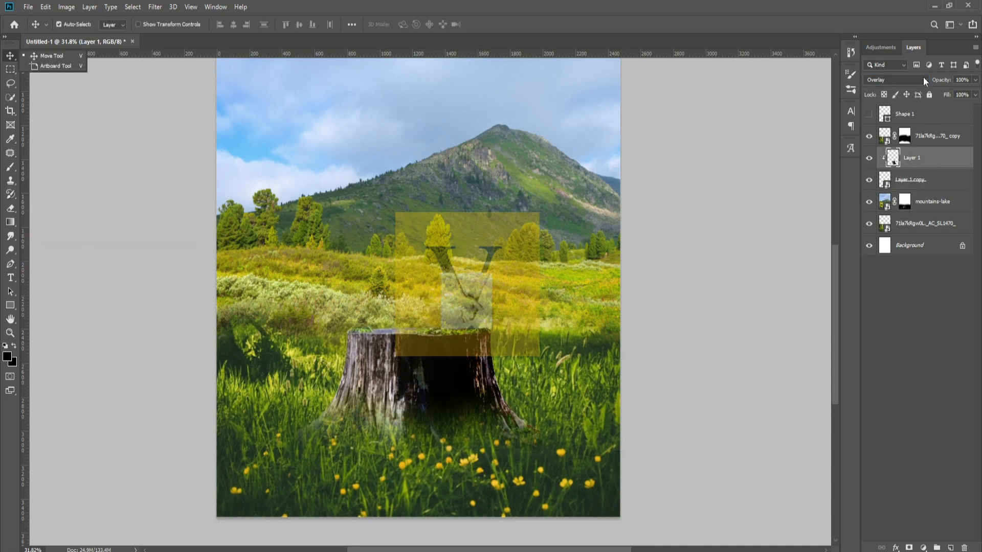
left_click_drag(957, 92, 952, 89)
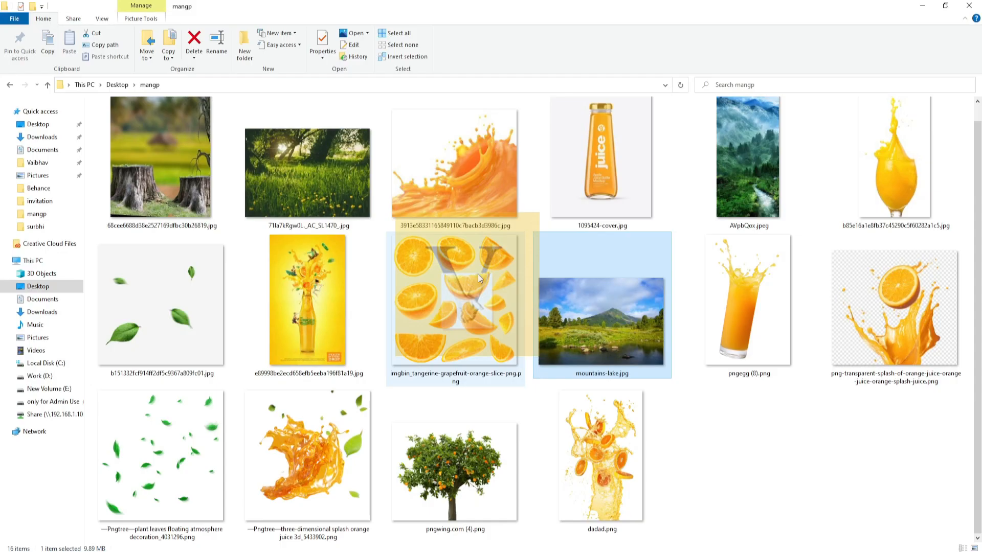
Place the juice bottle image 1095424-cover.jpg in the document and select the bottle.
left_click(601, 158)
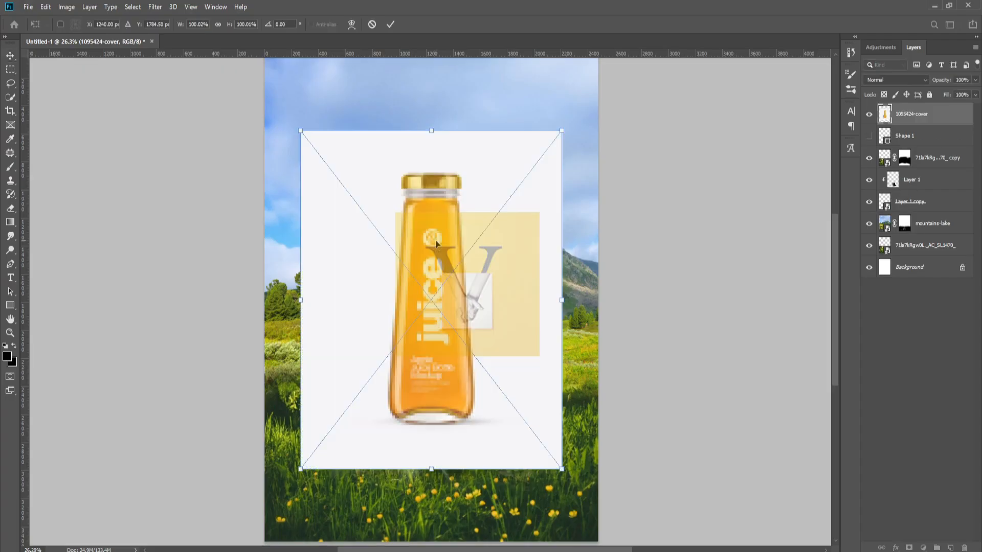
key("Return")
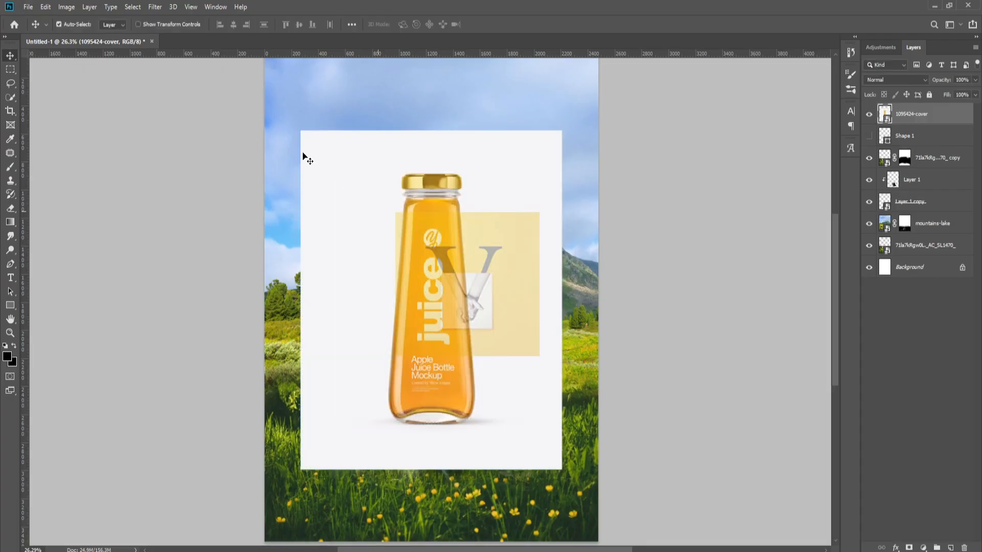
left_click(132, 6)
left_click(141, 131)
key("Delete")
left_click(478, 211)
Rasterize the bottle image layer and cut the selected bottle out of it.
right_click(917, 115)
left_click(818, 290)
key("Delete")
key("ctrl+z")
key("ctrl+x")
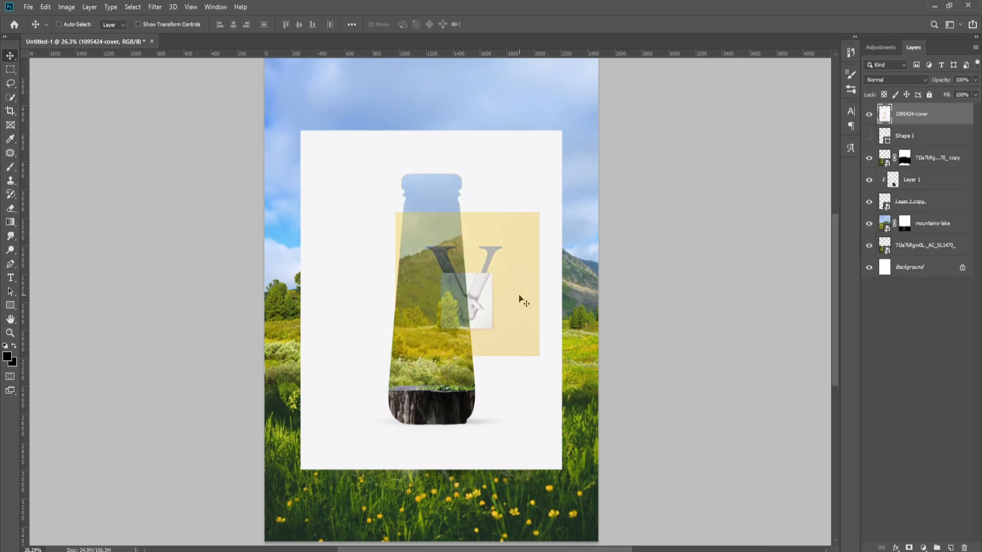
Paste the bottle onto its own layer and delete the leftover white background layer.
key("ctrl+v")
left_click(523, 246)
key("Delete")
Scale the bottle down and stand it on top of the stump.
left_click_drag(420, 359, 425, 329)
key("ctrl+t")
left_click_drag(477, 145, 524, 223)
key("Return")
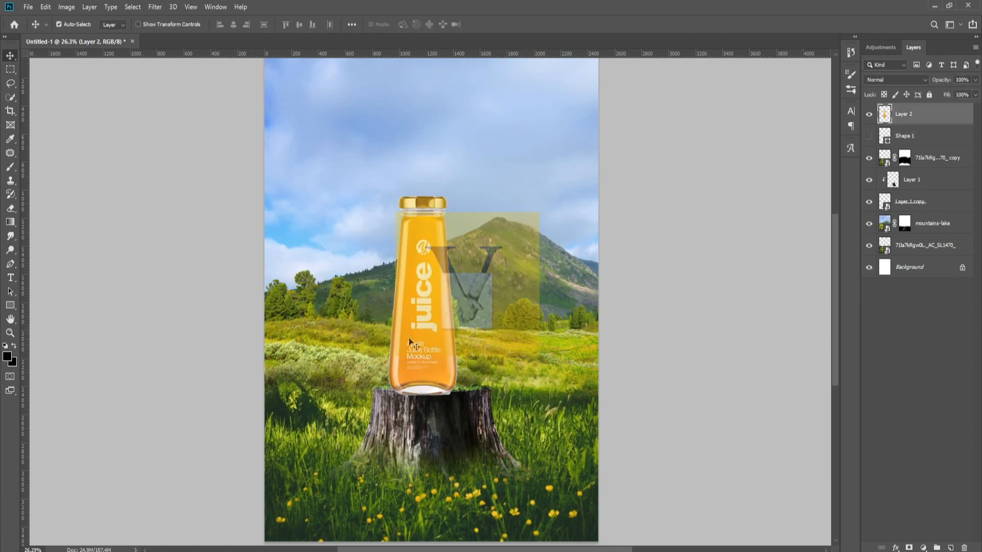
Center the bottle on the stump and lower its layer opacity to 72%.
scroll(423, 369, "up", 9)
mouse_move(419, 385)
left_mouse_down()
mouse_move(441, 352)
mouse_move(437, 379)
left_mouse_up()
mouse_move(975, 97)
left_mouse_down()
mouse_move(938, 93)
mouse_move(961, 88)
left_mouse_up()
Erase the leftover edge below the bottle's base with the Eraser at 99% opacity.
scroll(459, 430, "up", 3)
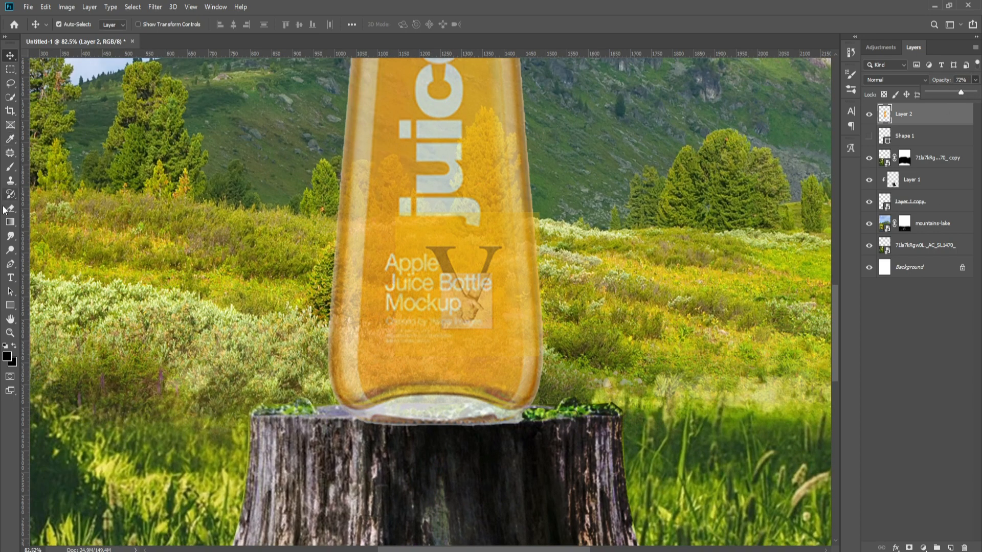
left_click_drag(11, 209, 49, 215)
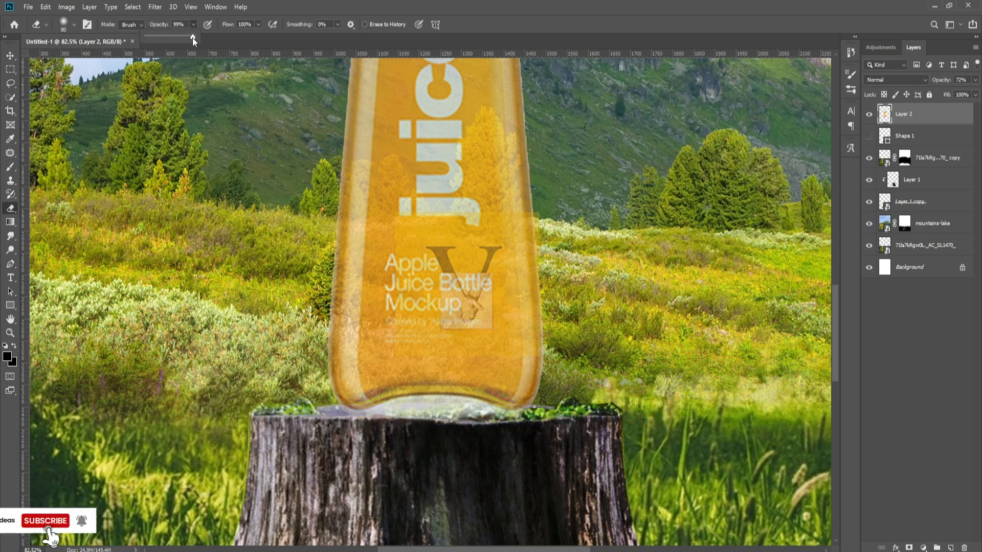
left_click_drag(11, 69, 53, 75)
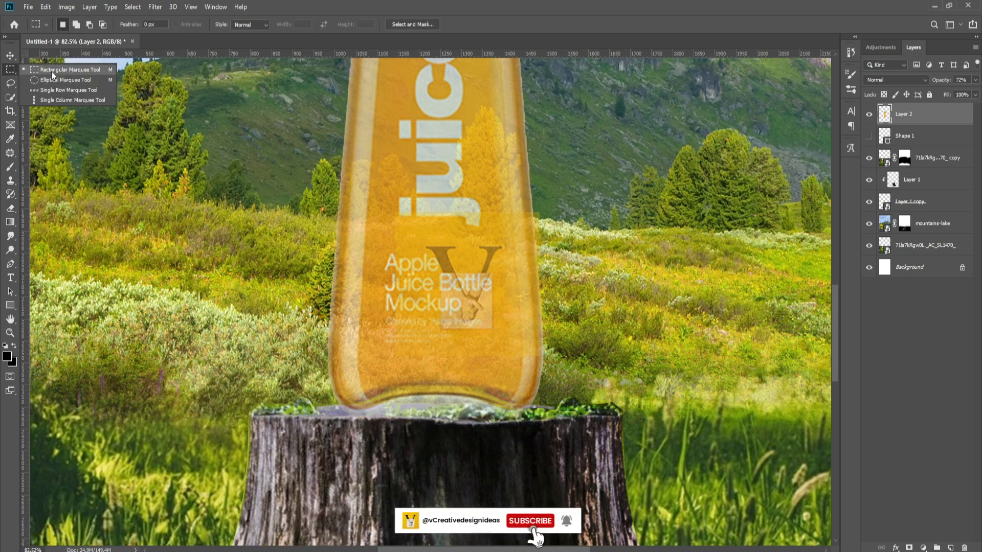
left_click(51, 75)
key("v")
Restore the bottle layer's opacity to 100% and nudge the bottle down onto the stump.
scroll(425, 399, "down", 10)
left_click(975, 80)
left_click_drag(959, 92, 977, 93)
left_click(710, 251)
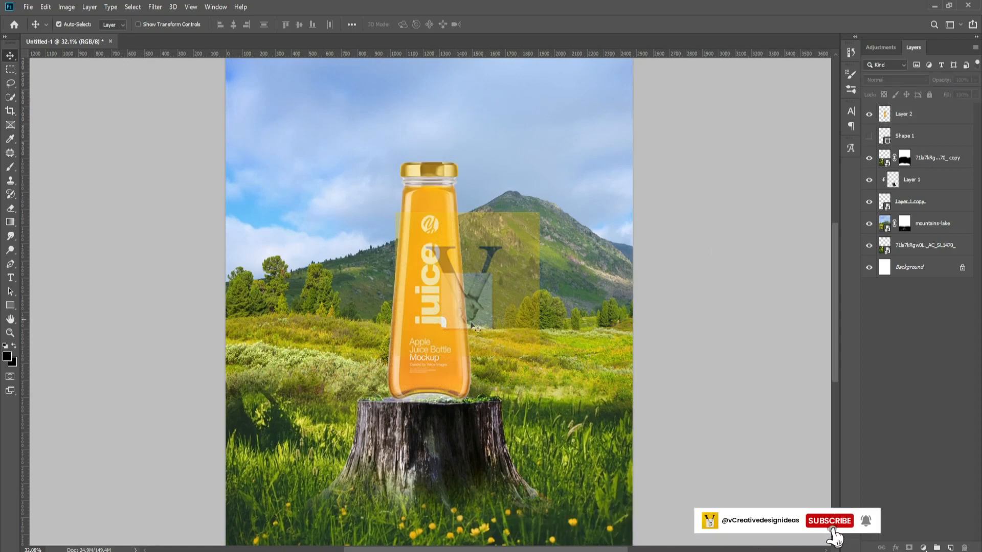
scroll(427, 219, "up", 4)
left_click_drag(435, 430, 437, 440)
scroll(438, 439, "down", 5)
Place the dadad orange splash image, enlarge it to about 151%, and position it over the bottle's neck.
key("alt+Tab")
left_click_drag(593, 504, 436, 221)
left_click_drag(480, 159, 505, 121)
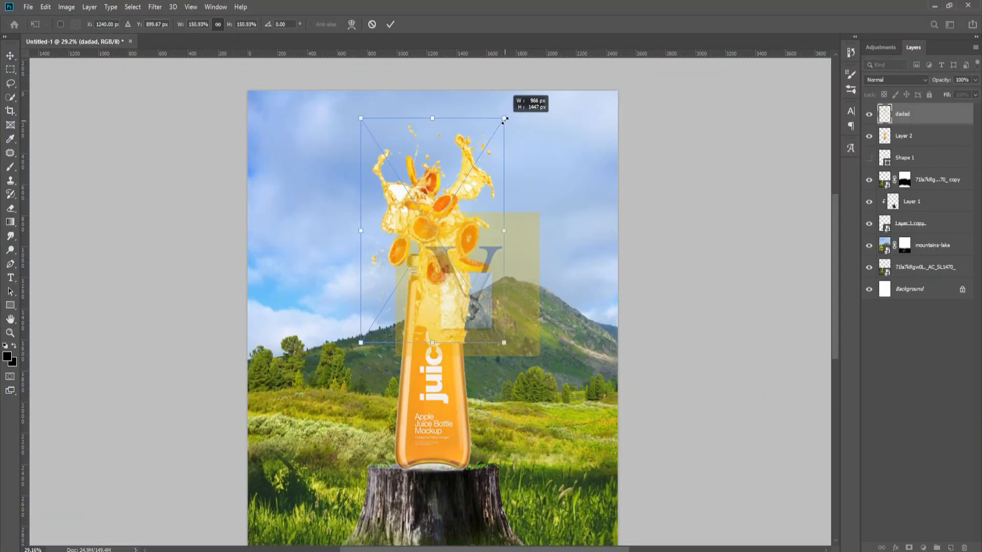
key("Return")
scroll(445, 263, "up", 4)
left_click_drag(444, 284, 429, 246)
scroll(429, 246, "up", 3)
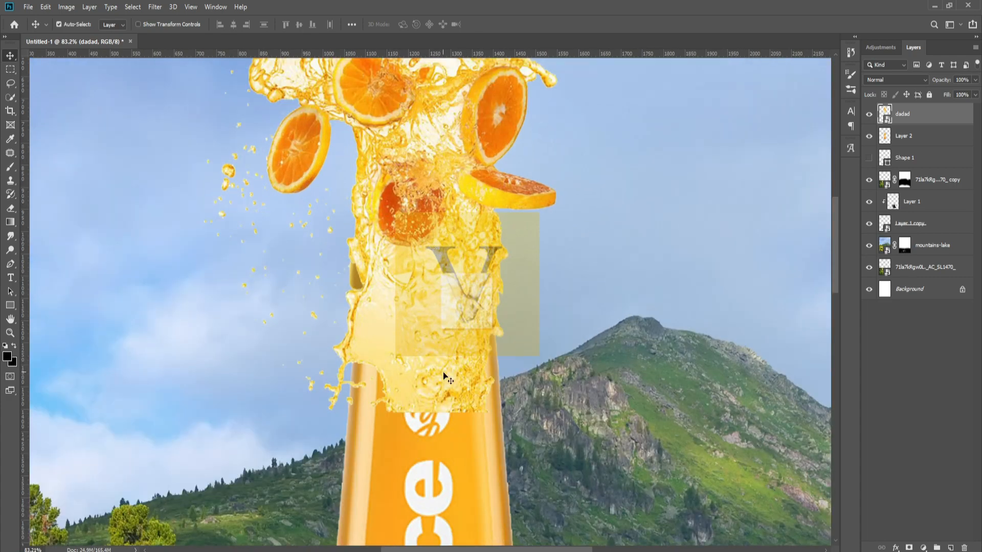
Mask the splash layer and fade its lower part over the bottle with the Eraser at 41% opacity.
left_click(11, 208)
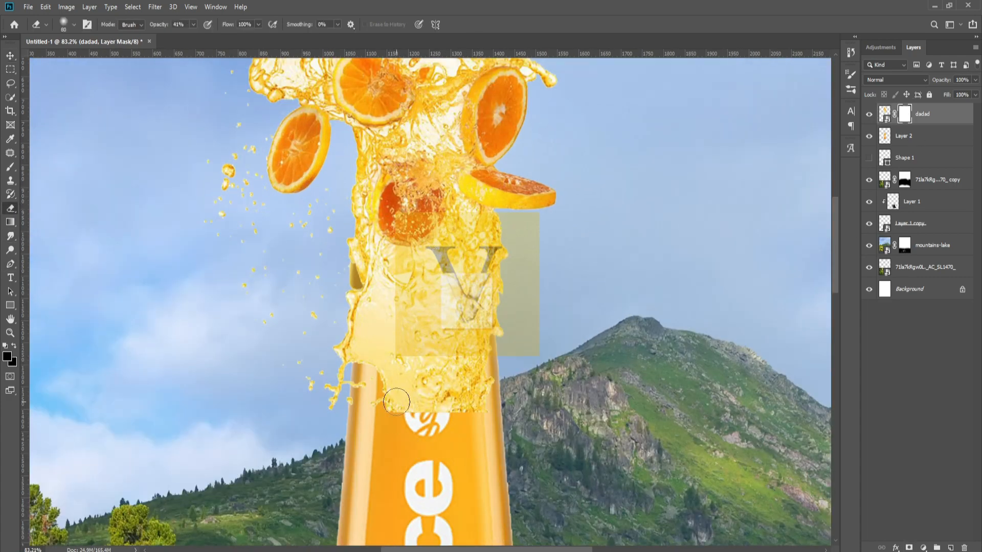
left_click_drag(400, 401, 407, 427)
left_click_drag(413, 343, 425, 310)
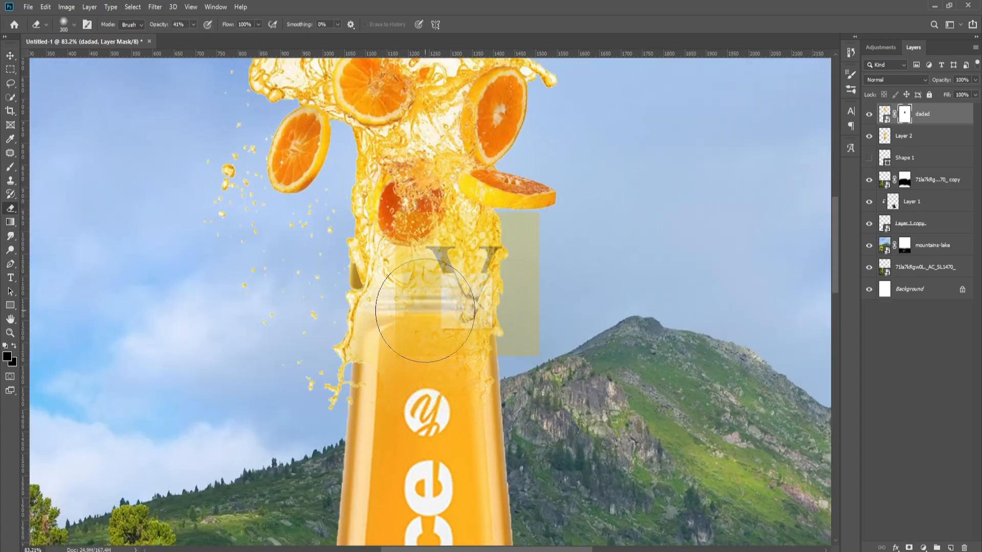
left_click(15, 60)
Try to warp the orange splash around the bottle's neck.
scroll(495, 394, "down", 5)
key("ctrl+t")
right_click(498, 308)
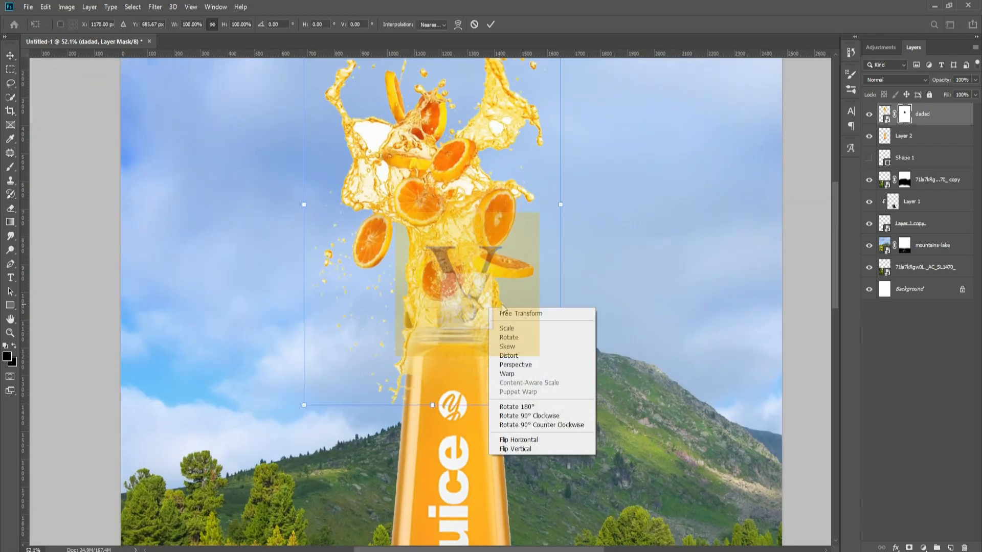
left_click(514, 374)
left_click(495, 219)
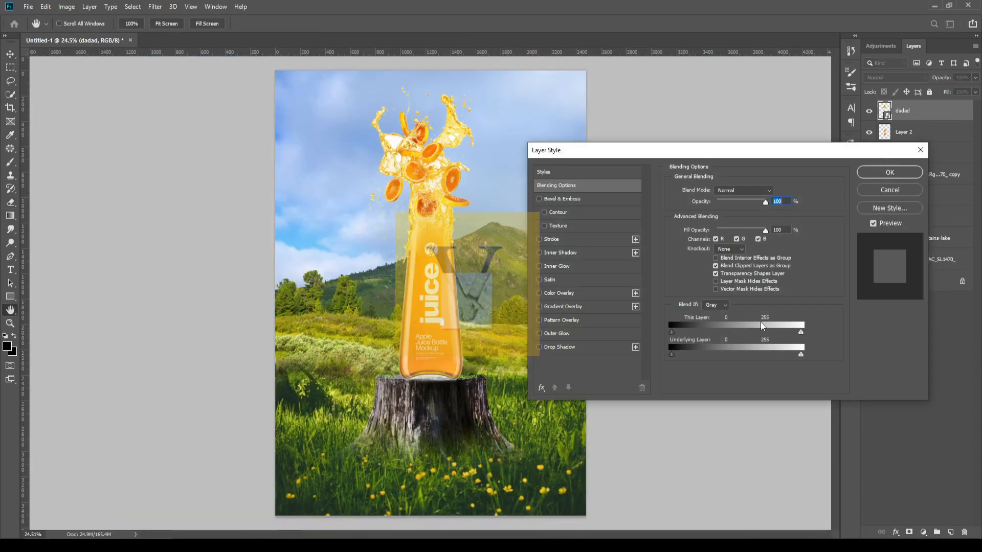
Adjust the splash layer's Blend If range in the blending options to hide its lightest tones.
left_click(889, 172)
left_click(235, 143)
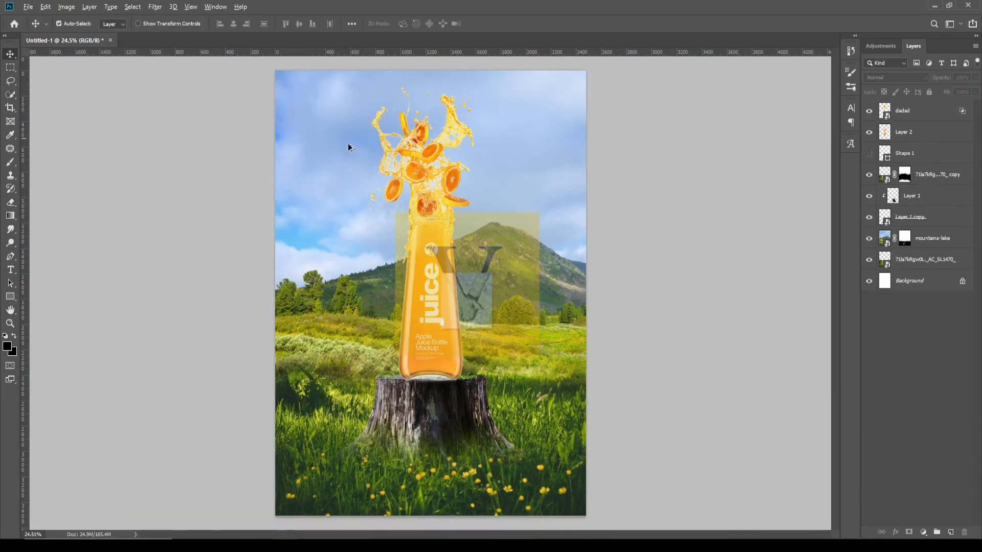
scroll(427, 156, "up", 7)
scroll(484, 235, "down", 5)
Add a mask to the splash layer and brush away the juice covering the bottle at 62% brush opacity.
left_click(486, 235)
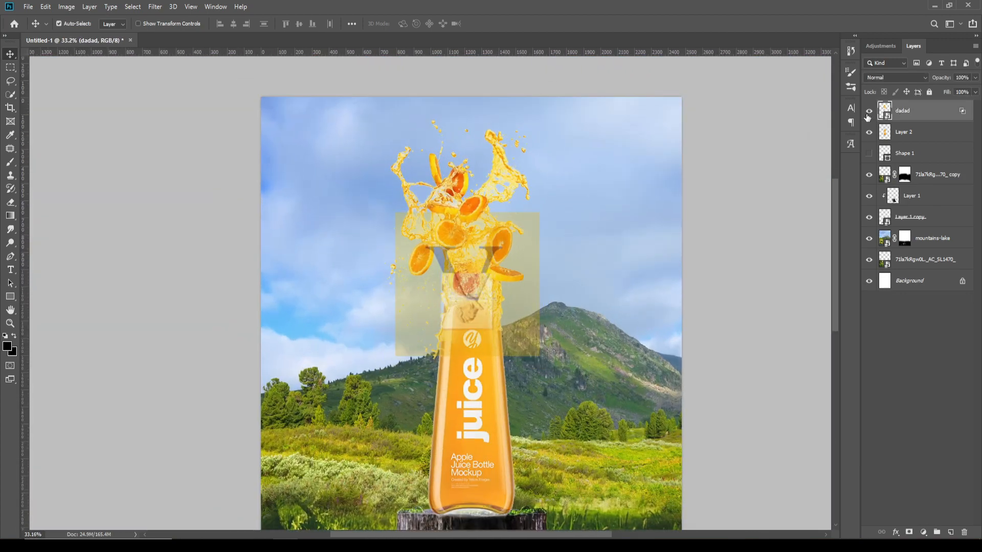
scroll(458, 296, "up", 3)
left_click(9, 163)
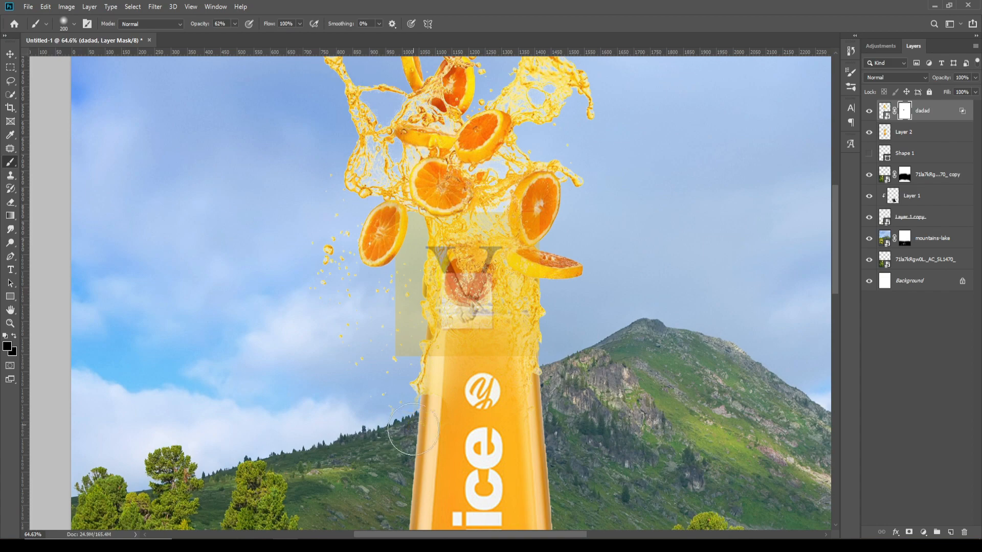
scroll(467, 344, "down", 5)
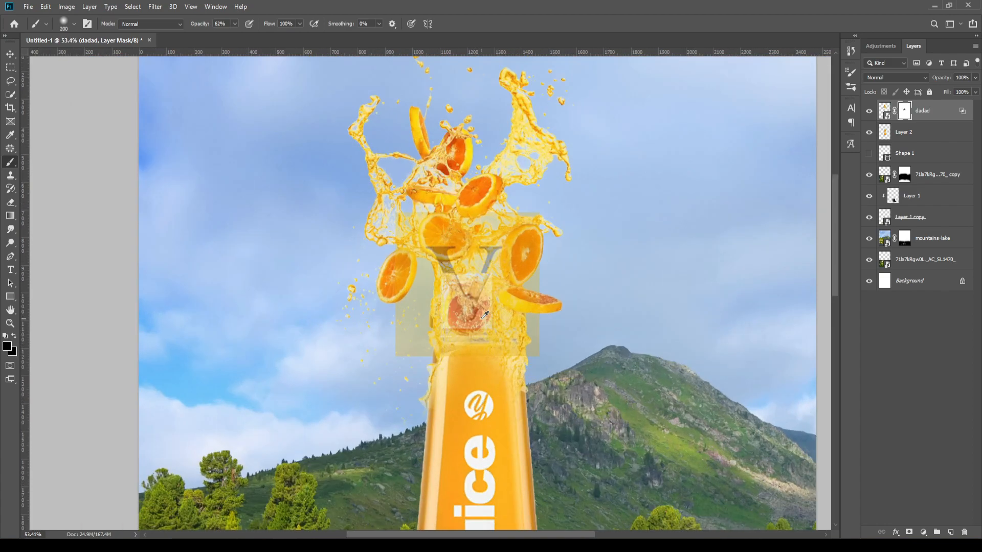
left_click(14, 59)
Place the orange tree image pngwing.com (4) from the mangp folder into the composition and shift it.
key("alt+Tab")
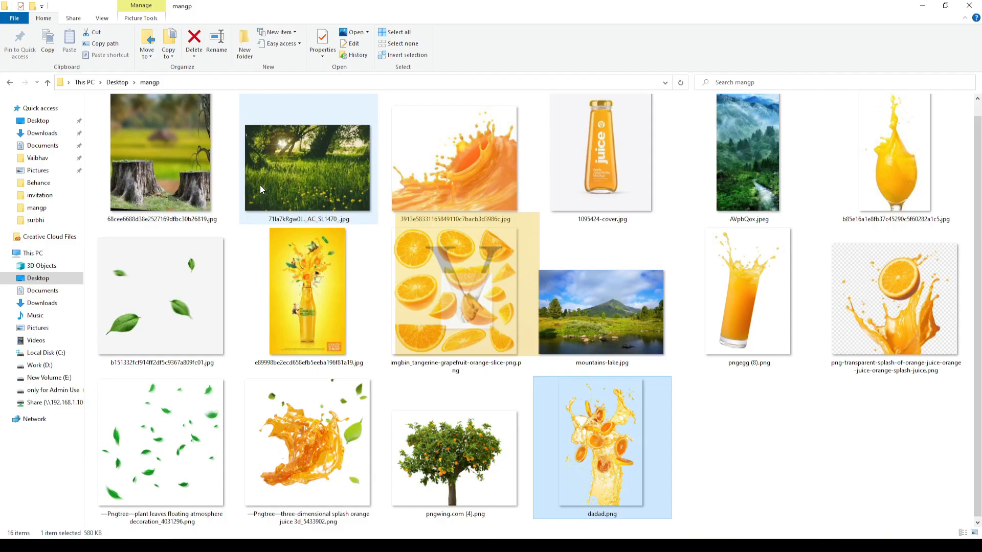
left_click(443, 471)
left_click_drag(443, 470, 505, 295)
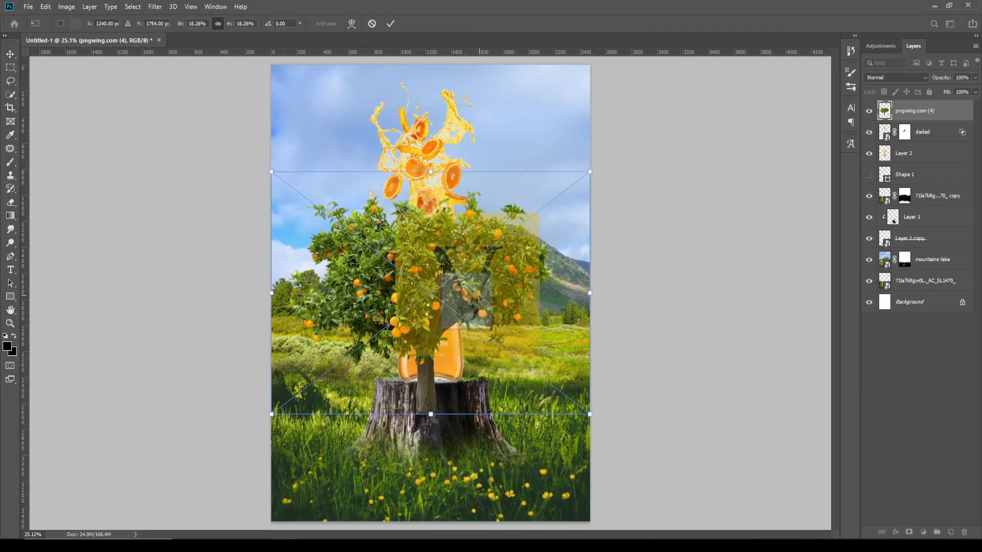
key("Return")
left_click_drag(432, 262, 467, 298)
Enlarge the orange tree to 28.34% and move it so its branches hang into the upper part of the scene.
key("ctrl+t")
left_click_drag(625, 209, 707, 103)
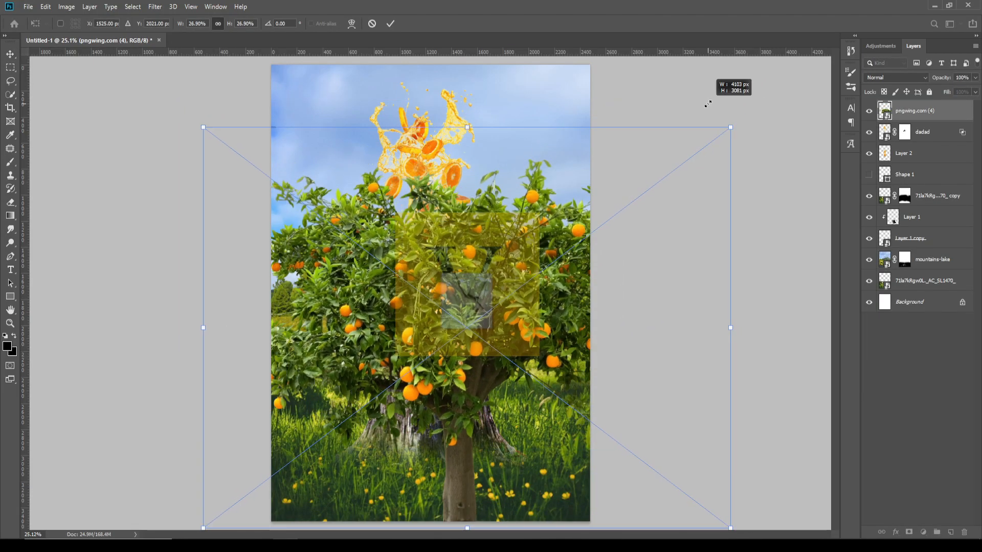
left_click_drag(426, 267, 566, 48)
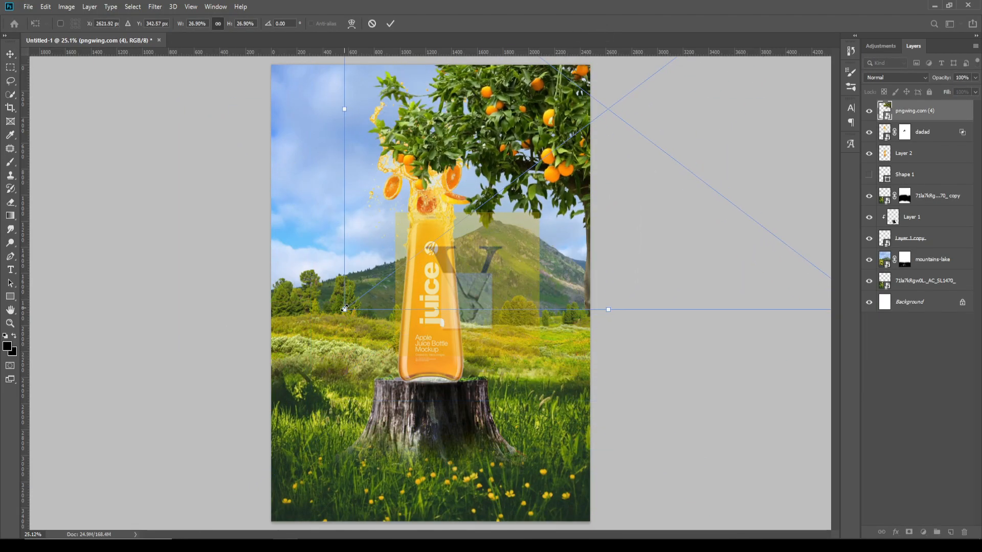
left_click_drag(344, 308, 316, 330)
left_click_drag(511, 156, 687, 177)
key("Return")
Duplicate the orange tree layer, enlarge the copy, and position its branches across the upper right of the canvas.
scroll(532, 143, "down", 1)
left_click_drag(486, 214, 596, 129)
key("ctrl+t")
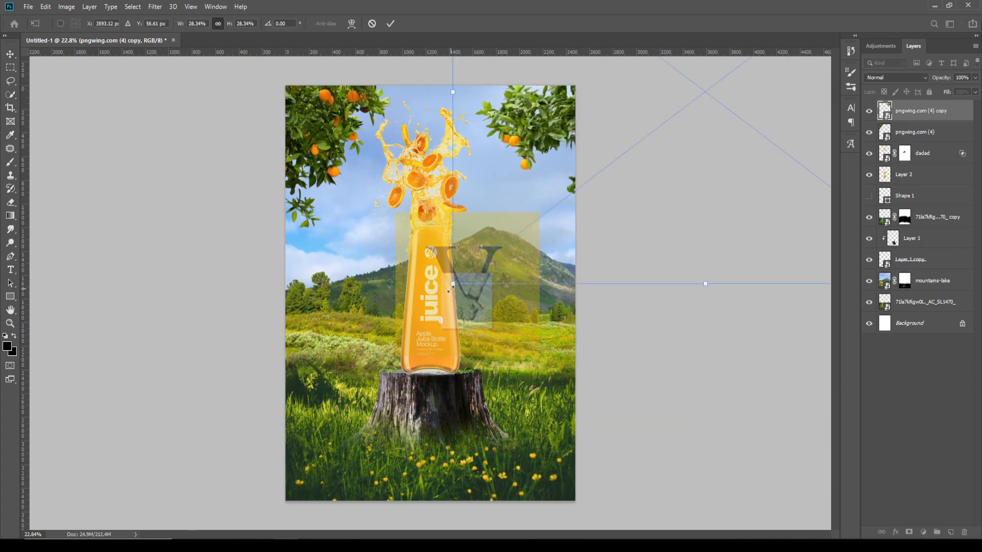
left_click_drag(453, 282, 364, 413)
left_click_drag(465, 180, 438, 101)
key("Return")
Scale the splash, bottle and stump layers down together and move them slightly lower in the scene.
scroll(432, 293, "up", 4)
left_click(431, 293)
left_click(433, 175, "shift")
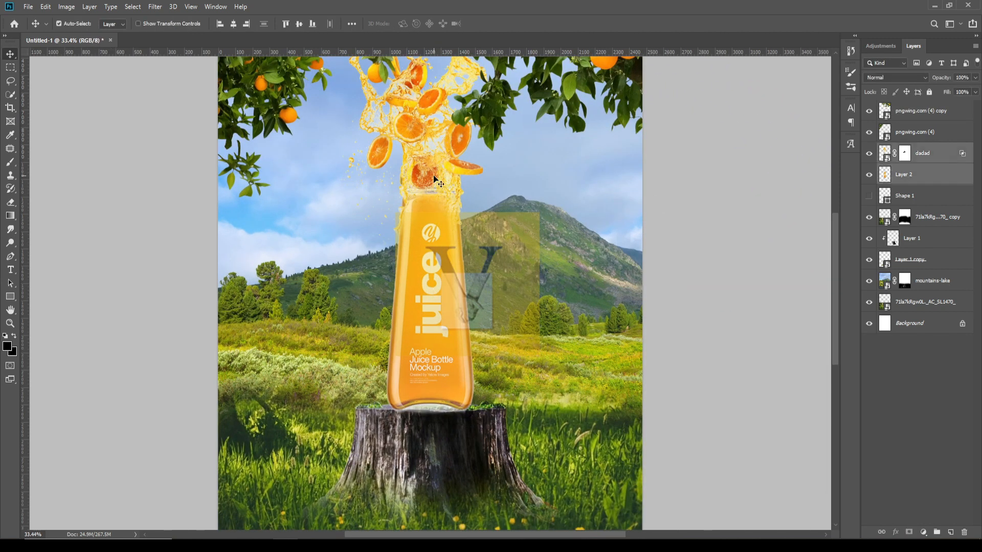
left_click(912, 266, "ctrl")
scroll(446, 297, "down", 4)
key("ctrl+t")
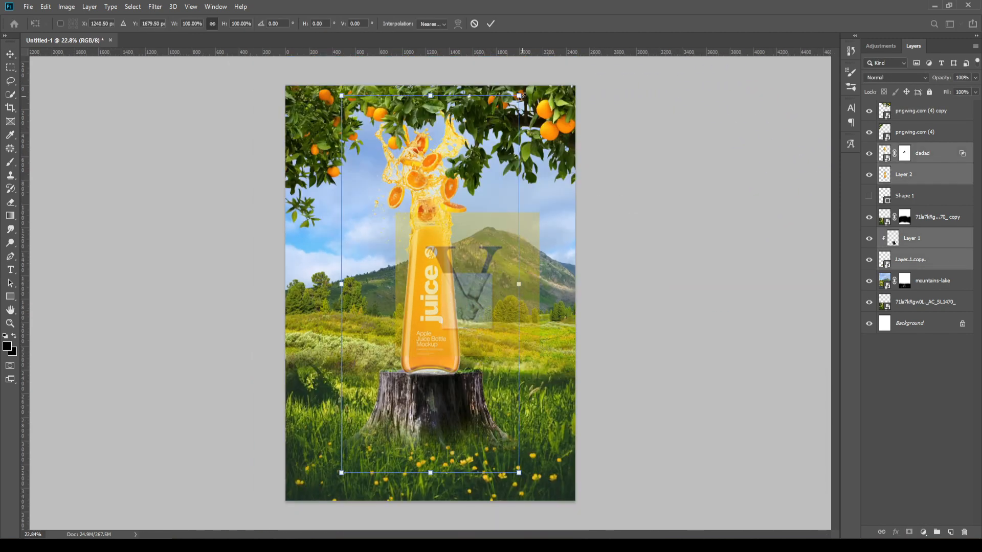
left_click_drag(520, 96, 509, 115)
key("Return")
mouse_move(440, 272)
left_mouse_down()
mouse_move(437, 304)
mouse_move(439, 290)
left_mouse_up()
left_click(629, 225)
Add a layer mask to the pngwing.com (4) copy branch layer.
scroll(446, 154, "up", 9)
left_click(917, 108)
left_click(910, 532)
scroll(460, 287, "up", 1)
Paint out the hanging leaves that overlap the juice splash on the branch mask with the Brush at 100% opacity.
right_click(9, 164)
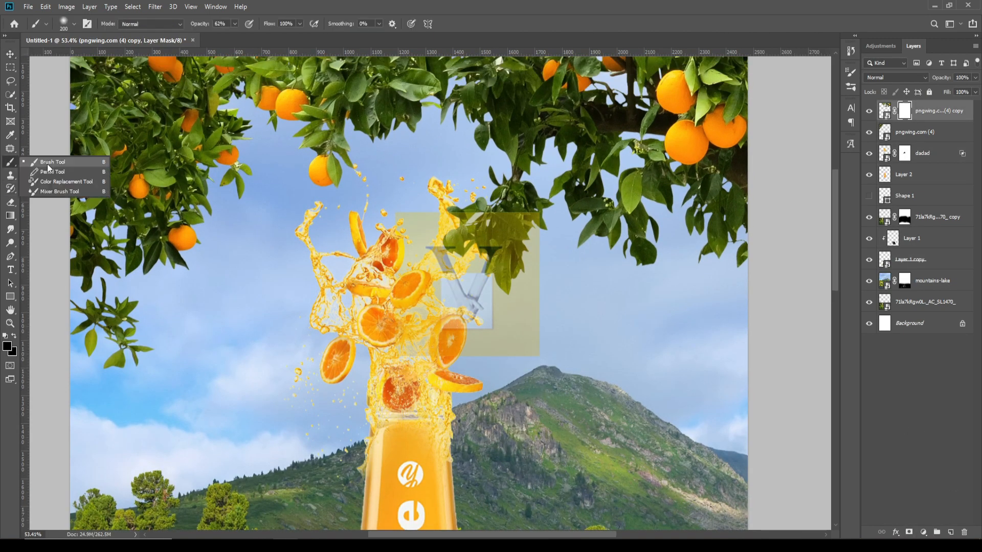
left_click(47, 162)
left_click_drag(469, 230, 456, 219)
left_click(235, 24)
left_click_drag(234, 37, 256, 36)
left_click_drag(503, 187, 535, 221)
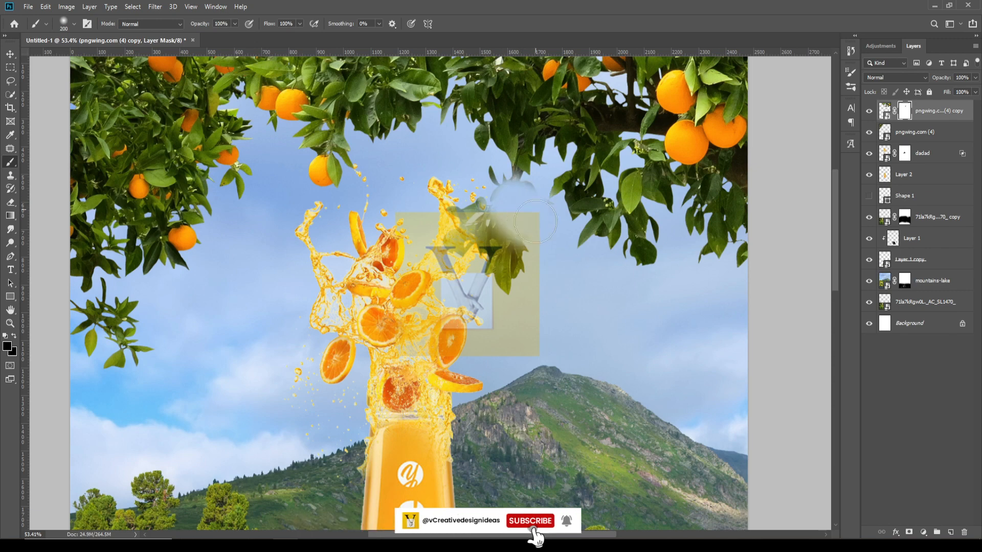
left_click_drag(494, 191, 490, 247)
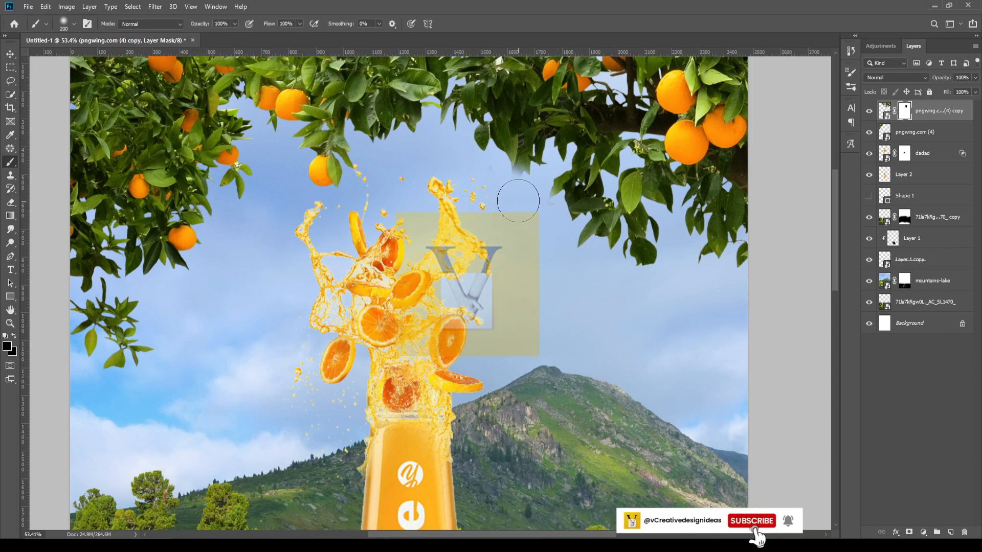
scroll(457, 233, "down", 5)
scroll(455, 232, "up", 2)
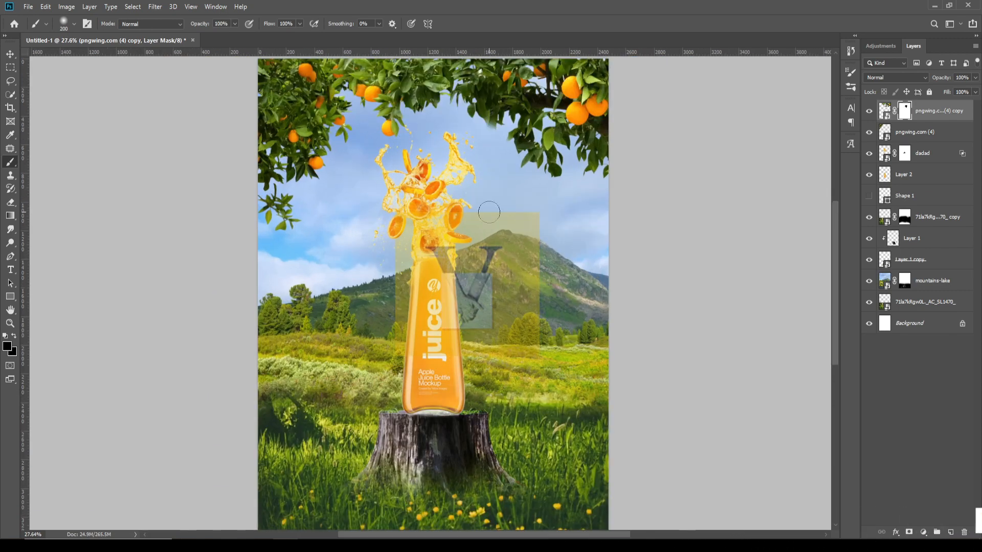
scroll(488, 212, "up", 1)
left_click(11, 55)
left_click(159, 189)
Set the pngwing.com (7) water droplet layer to Overlay blending and clip it to the bottle layer.
scroll(411, 369, "down", 1)
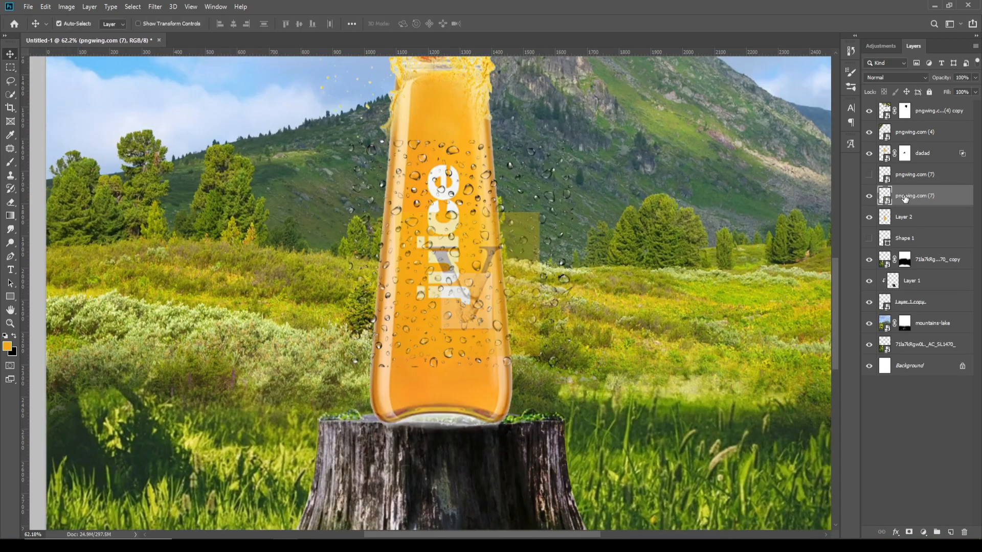
left_click(895, 77)
left_click(900, 208)
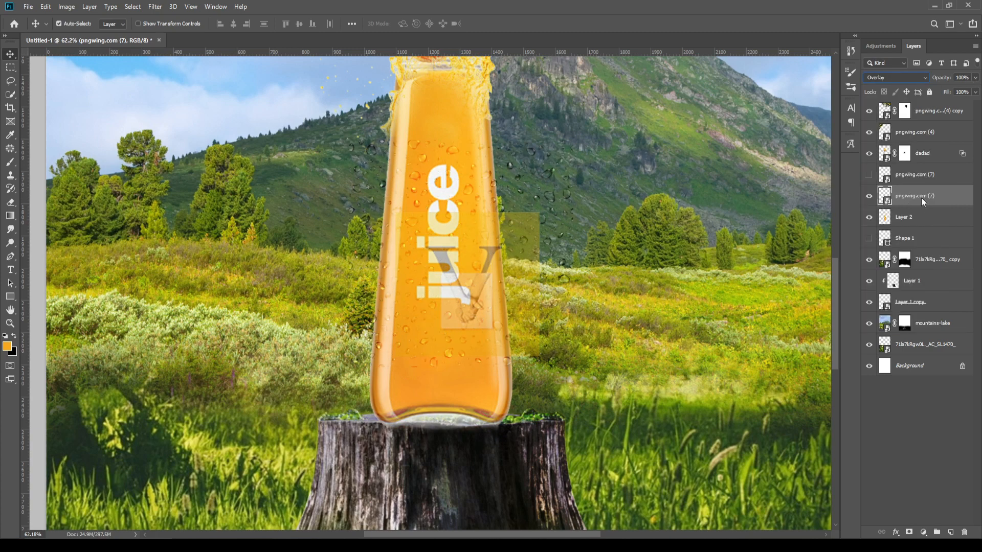
key("ctrl+alt+g")
Resize the water droplets on the bottle and duplicate the droplet layer twice to cover the whole bottle.
key("ctrl+t")
key("Return")
key("ctrl+j")
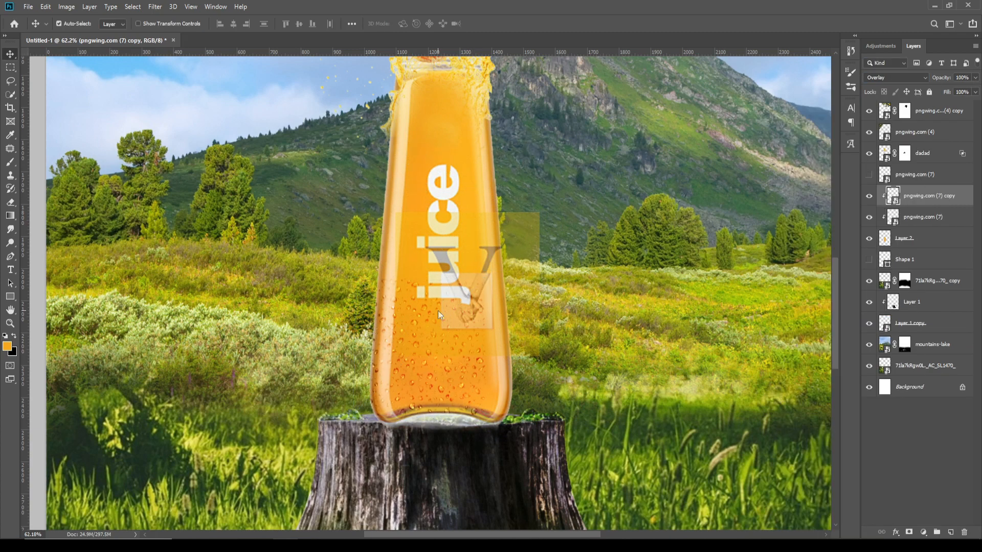
key("ctrl+j")
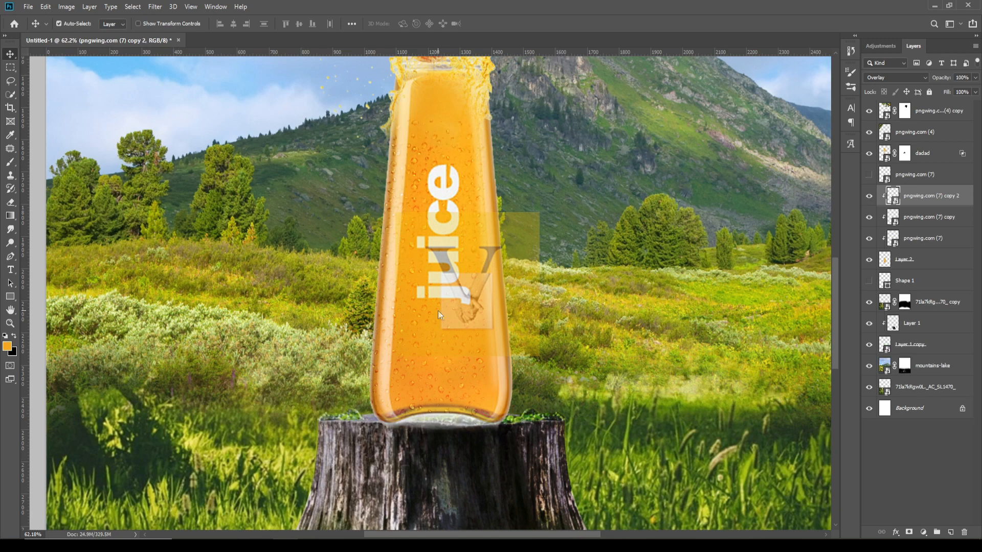
Select the three clipped droplet layers and enlarge them together to about 107%.
left_click(918, 239, "shift")
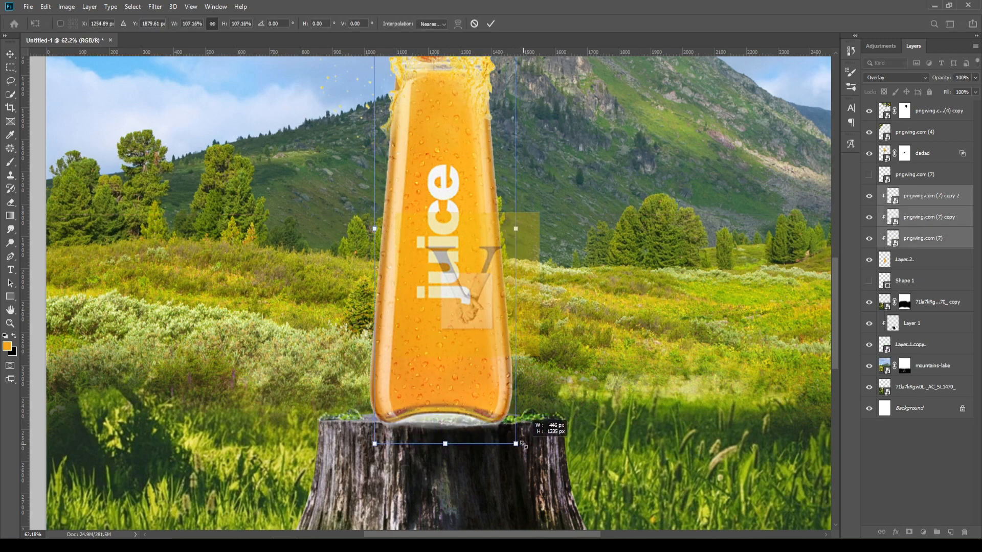
key("Return")
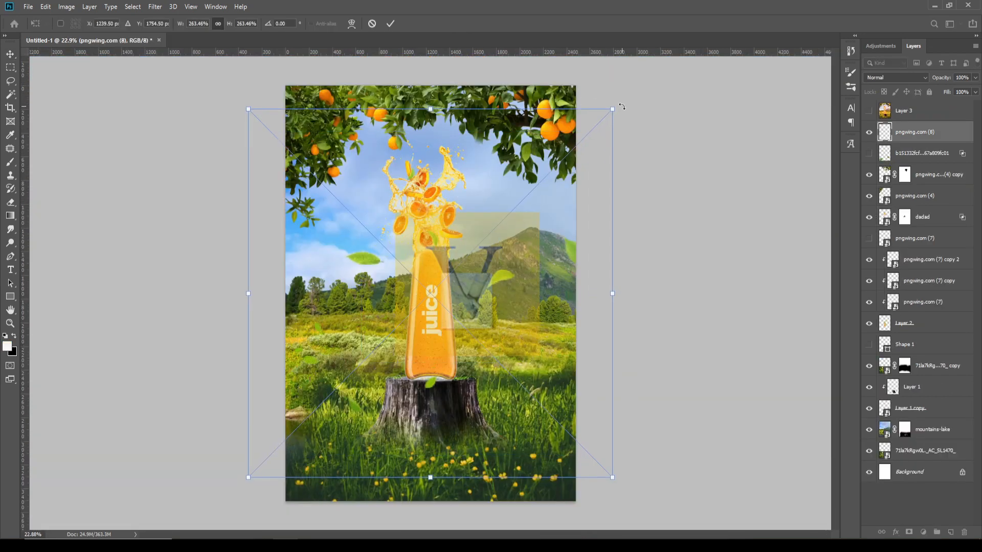
Rotate the pngwing.com (8) flying leaves by 90° and enlarge them to about 344%.
left_click_drag(622, 106, 526, 400)
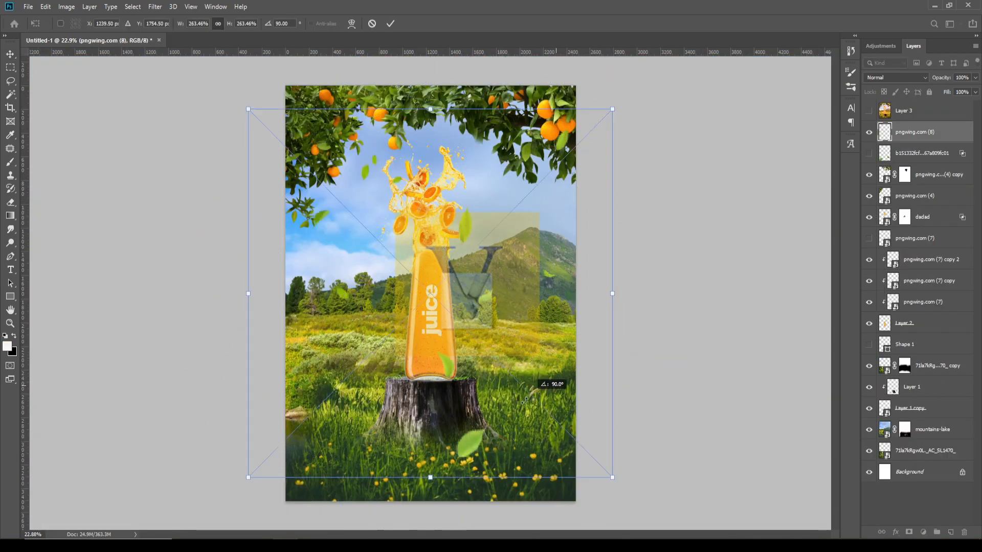
left_click_drag(613, 477, 682, 513)
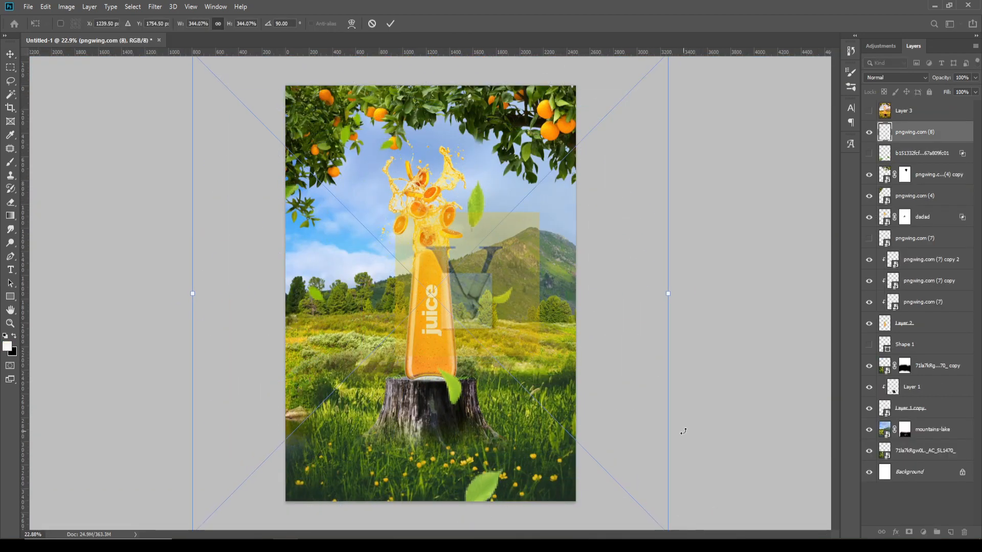
key("Return")
left_click(678, 410)
Erase the white patch under the bottle's base on Layer 2 with a smaller Eraser brush so the stump top shows.
scroll(461, 280, "up", 1)
scroll(461, 279, "up", 6)
left_click(461, 280)
scroll(461, 280, "up", 6)
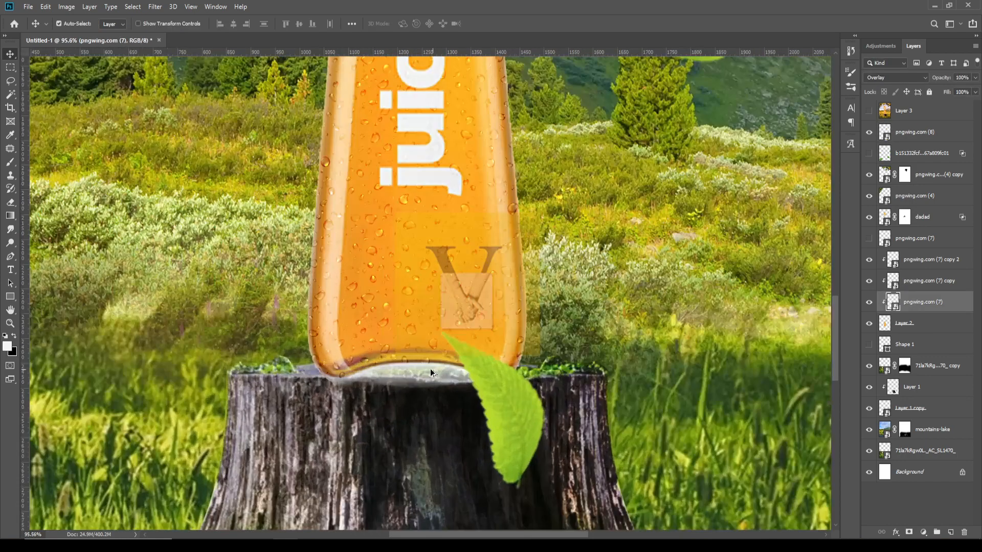
left_click(10, 203)
left_click(886, 326)
key("bracketleft")
key("bracketleft")
key("bracketleft")
key("bracketleft")
key("bracketleft")
key("bracketleft")
key("bracketleft")
key("bracketleft")
key("bracketleft")
key("bracketleft")
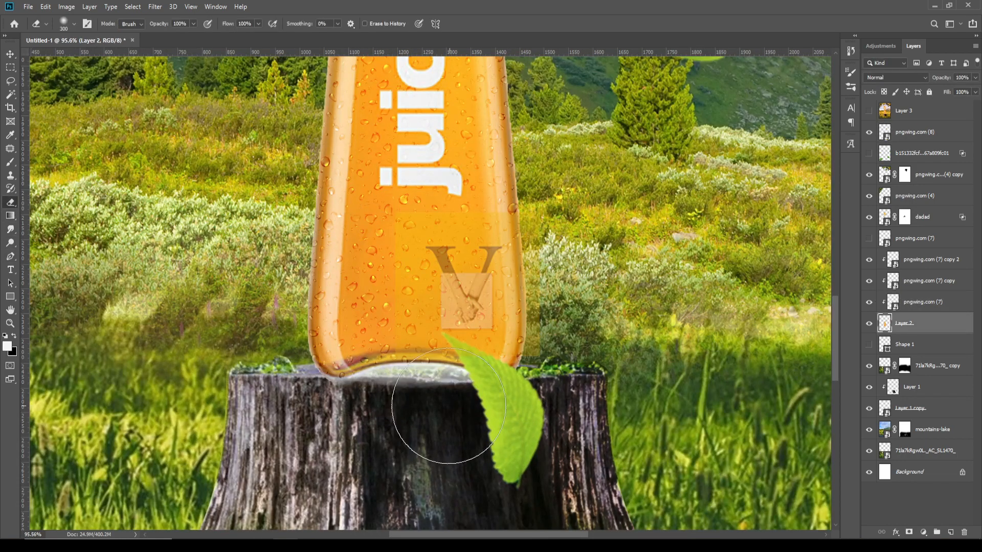
left_click_drag(394, 383, 474, 394)
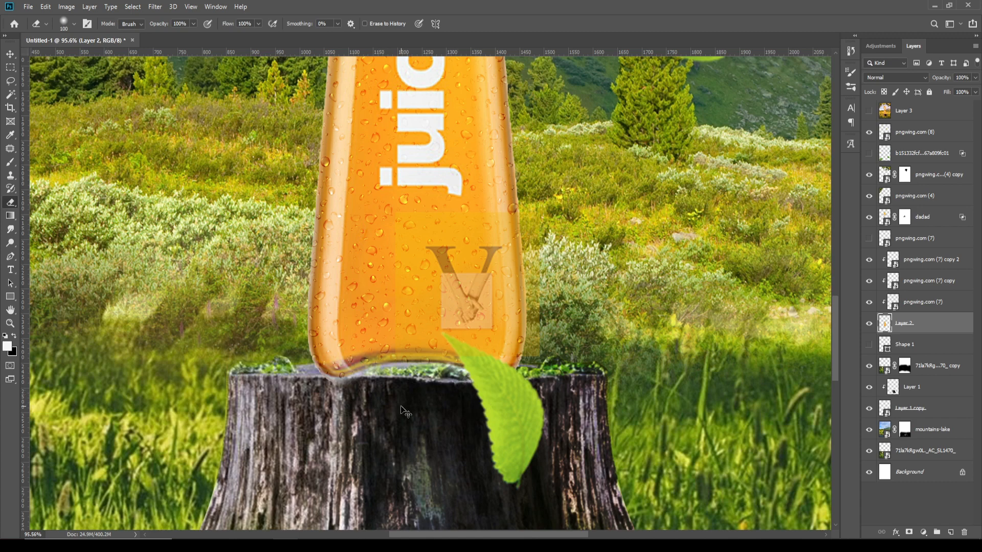
key("ctrl+z")
mouse_move(334, 401)
left_mouse_down()
mouse_move(412, 385)
mouse_move(502, 398)
left_mouse_up()
left_click(13, 55)
left_click_drag(426, 219, 422, 219)
scroll(420, 271, "down", 11)
scroll(419, 274, "up", 5)
scroll(424, 271, "down", 6)
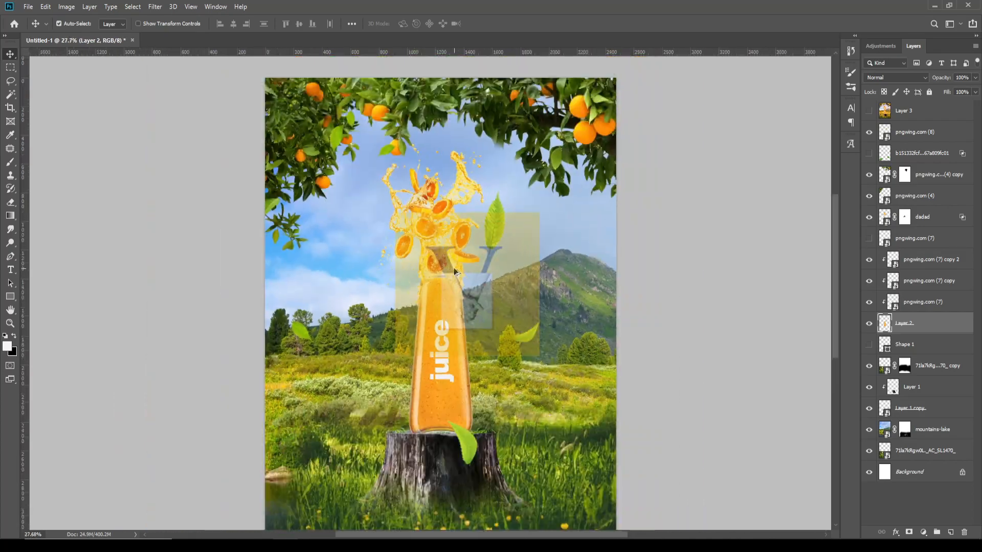
scroll(432, 206, "up", 7)
scroll(431, 206, "down", 3)
Bring the juice glass image b85e16a1e8fb37c45290c5f60282a1c5.jpg from the mangp folder into the composite and remove its white background.
key("alt+Tab")
scroll(578, 284, "up", 3)
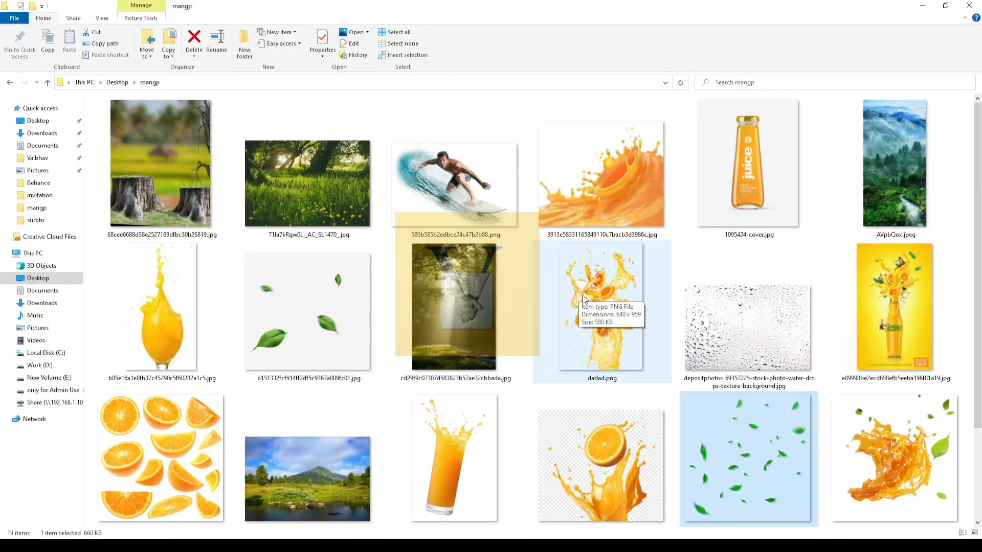
scroll(578, 284, "down", 3)
left_click_drag(189, 229, 351, 260)
key("Return")
key("ctrl+0")
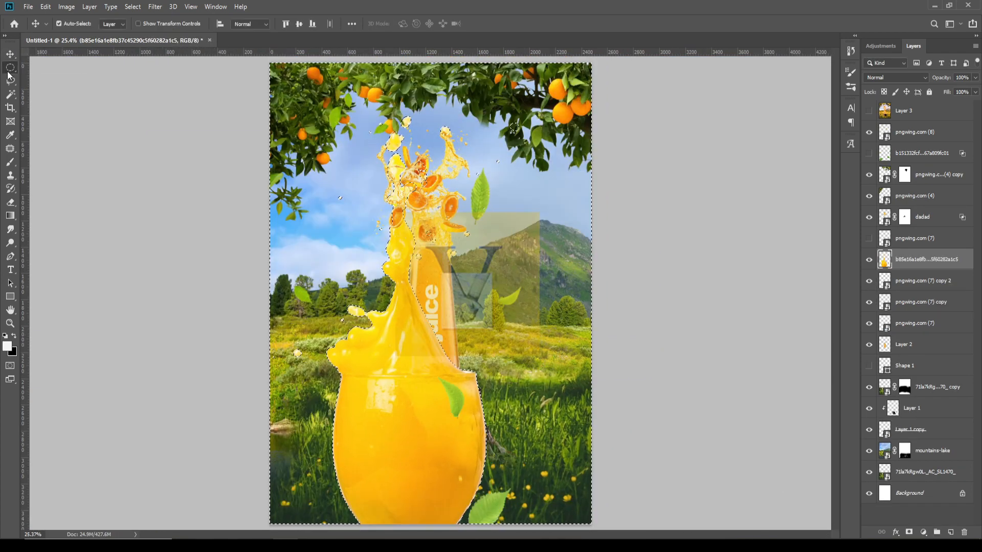
key("v")
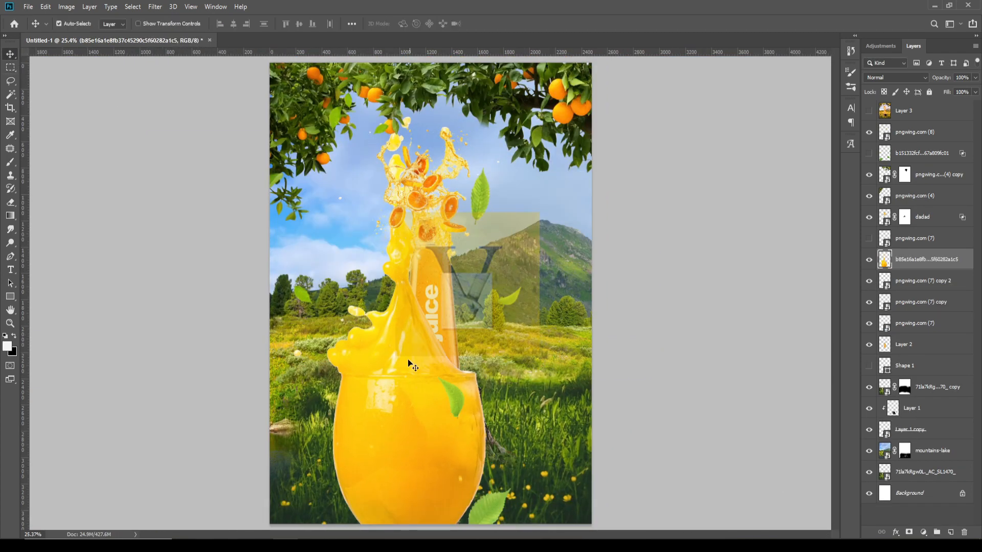
Scale the juice glass down to about the bottle's height, over the stump's near side.
key("ctrl+t")
left_click_drag(528, 119, 472, 253)
key("Return")
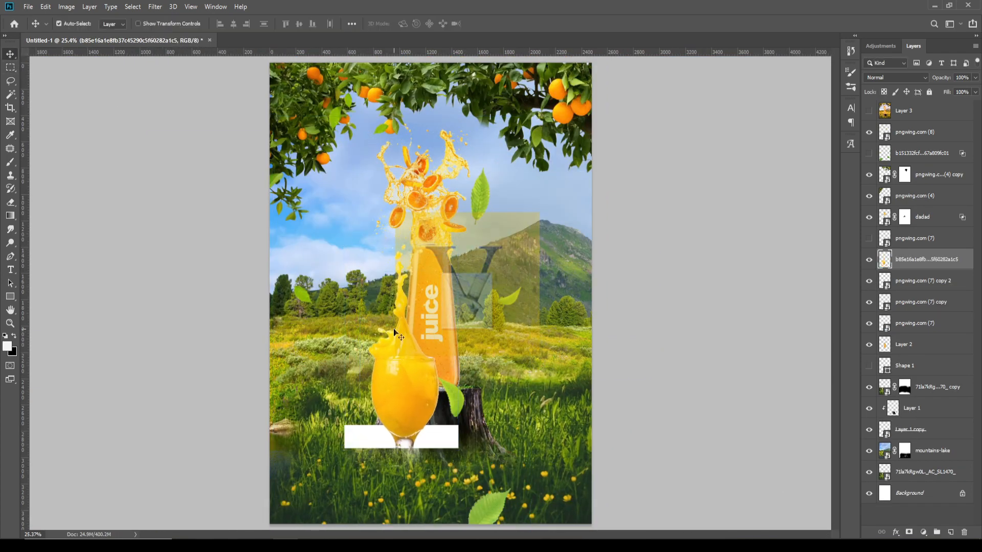
Erase the glass and the white strip at its foot with a large Eraser brush, keeping only the rising juice drip.
scroll(379, 351, "up", 2)
left_click(5, 203)
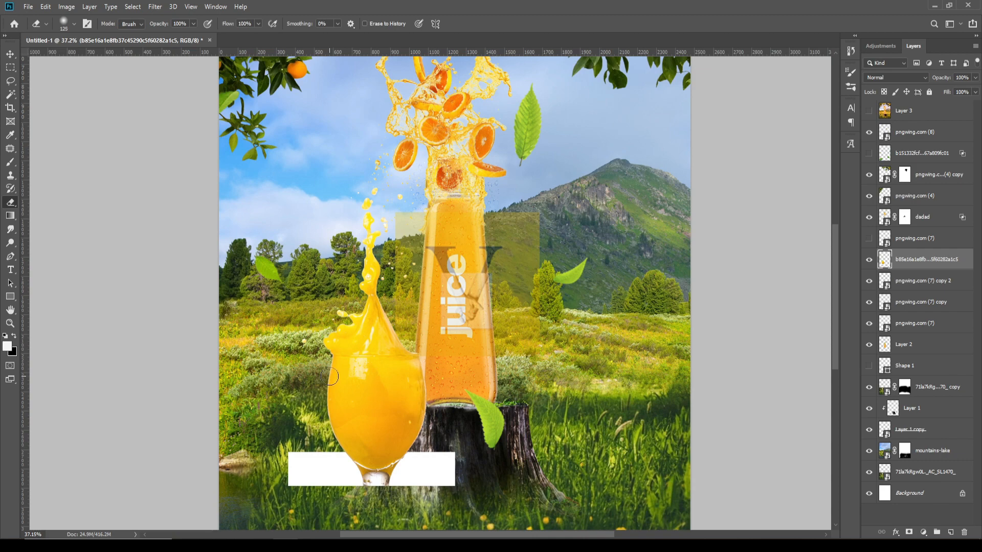
key("bracketright")
key("bracketright")
key("bracketright")
key("bracketright")
key("bracketright")
key("bracketright")
key("bracketright")
key("bracketright")
key("bracketright")
mouse_move(307, 445)
left_mouse_down()
mouse_move(338, 472)
mouse_move(433, 463)
mouse_move(396, 420)
mouse_move(320, 405)
mouse_move(325, 391)
mouse_move(387, 365)
left_mouse_up()
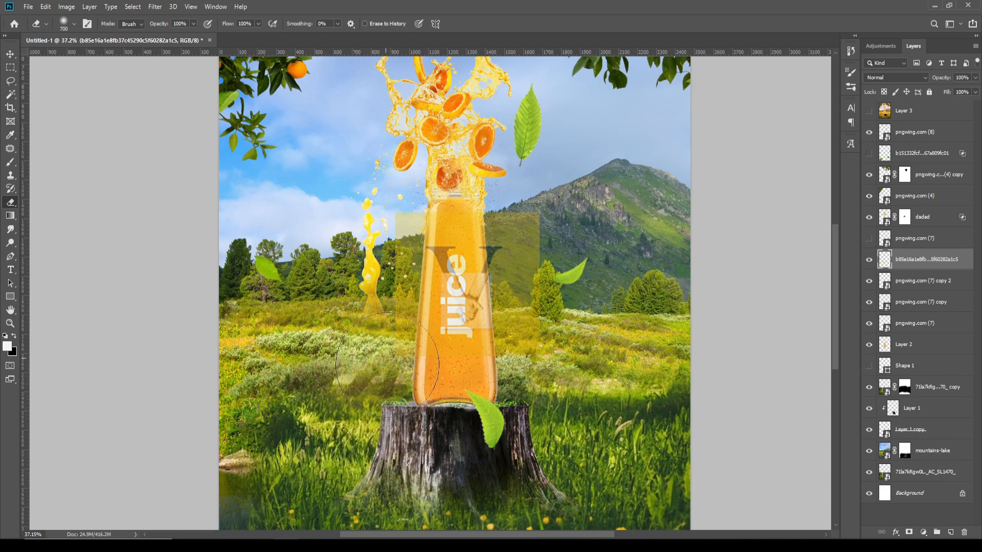
Move the juice drip onto the bottle's edge, split its Blend If underlying highlights to 146 / 255, and set Pin Light blending.
left_click(10, 54)
scroll(372, 243, "up", 2)
left_click_drag(372, 259, 450, 299)
scroll(450, 300, "up", 2)
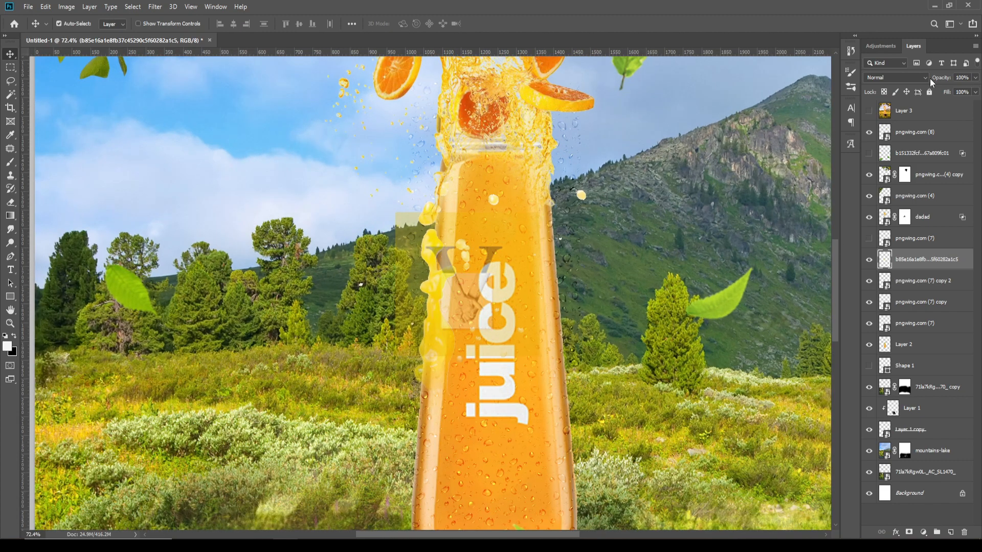
double_click(968, 260)
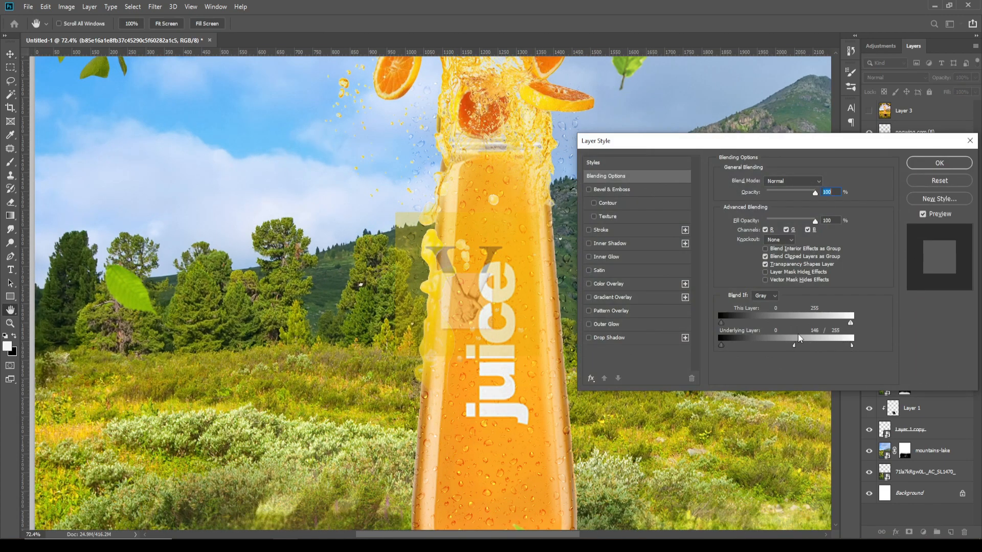
left_click(939, 163)
left_click(895, 77)
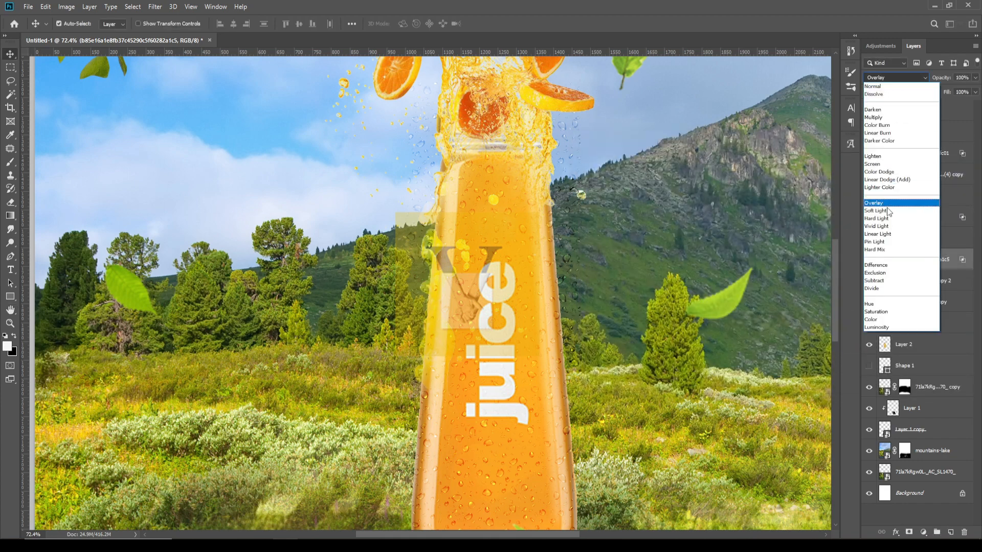
left_click(888, 243)
Duplicate the juice drip onto the bottle's opposite lower edge and transform the copy to follow the glass.
left_click_drag(427, 252, 559, 416)
scroll(559, 417, "down", 3)
key("ctrl+t")
left_click_drag(748, 272, 741, 266)
key("Return")
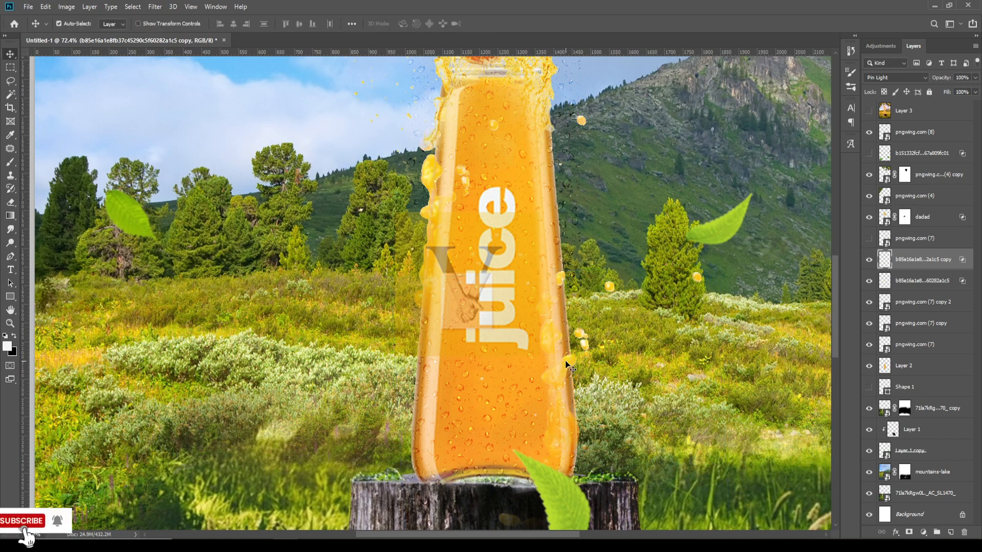
left_click_drag(580, 352, 576, 351)
Add a Color Balance adjustment clipped to the mountains-lake layer and adjust its midtones to make the landscape greener.
scroll(504, 253, "down", 7)
scroll(526, 280, "up", 2)
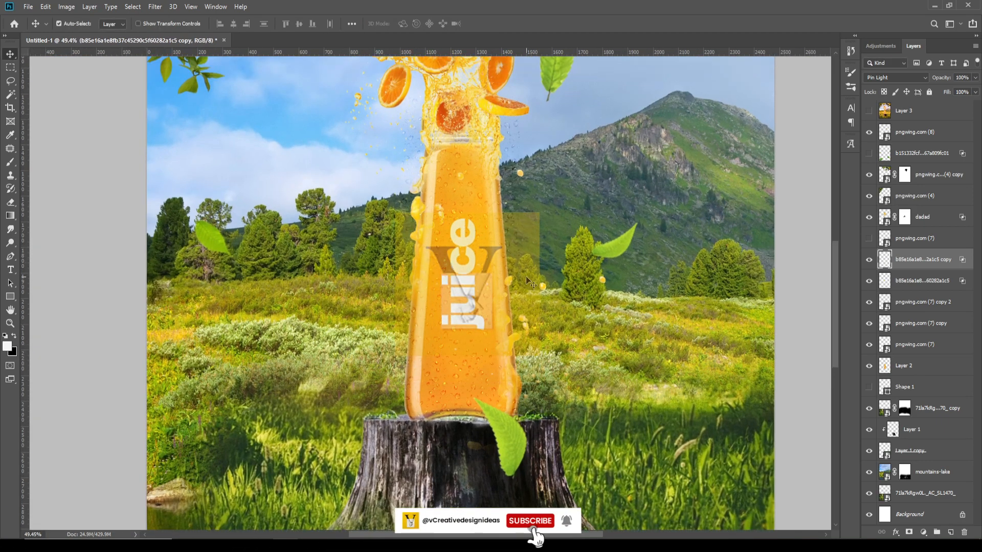
scroll(522, 274, "down", 1)
scroll(525, 279, "down", 2)
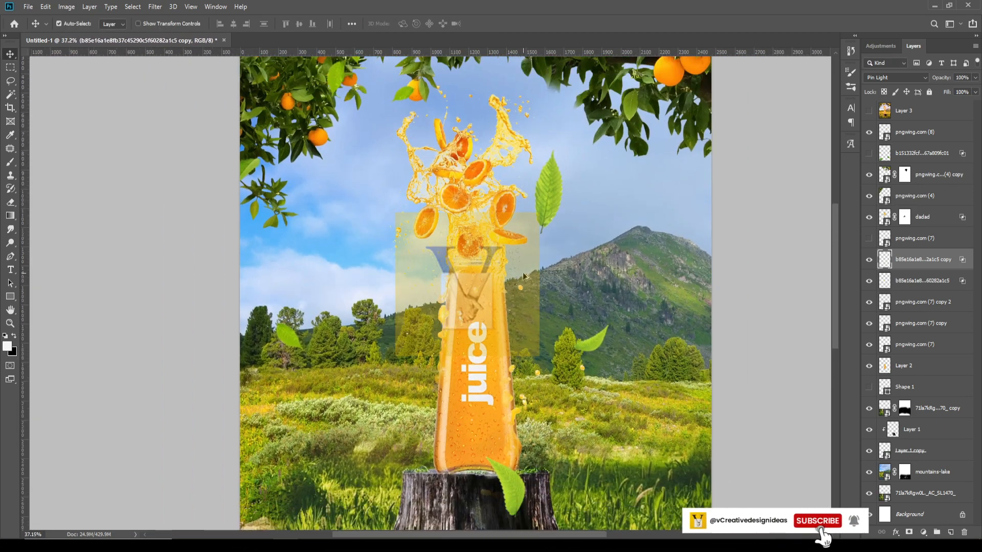
scroll(442, 275, "down", 2)
left_click(454, 394)
left_click(517, 242)
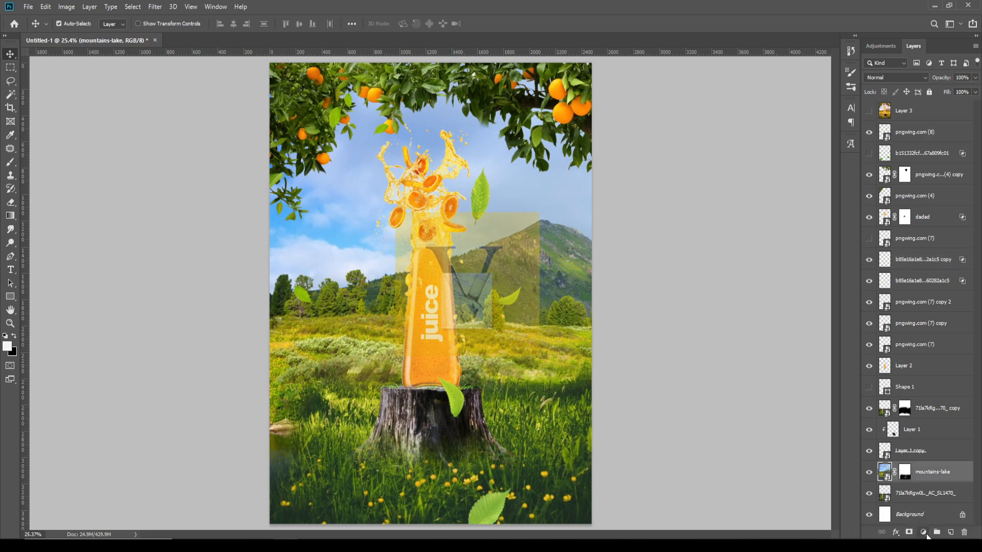
left_click(923, 533)
left_click(851, 262)
left_click_drag(680, 123, 646, 161)
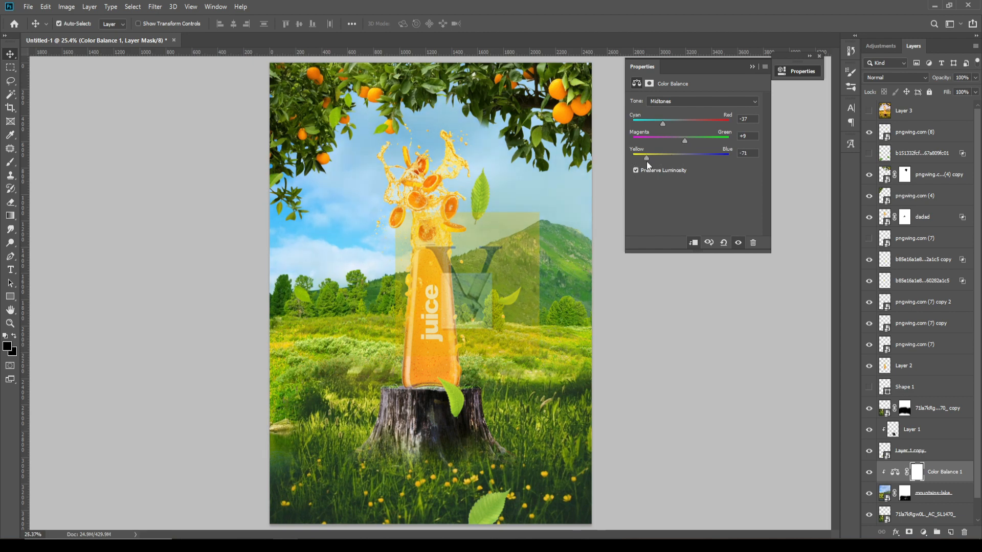
left_click_drag(673, 124, 702, 152)
left_click(673, 125)
left_click(748, 66)
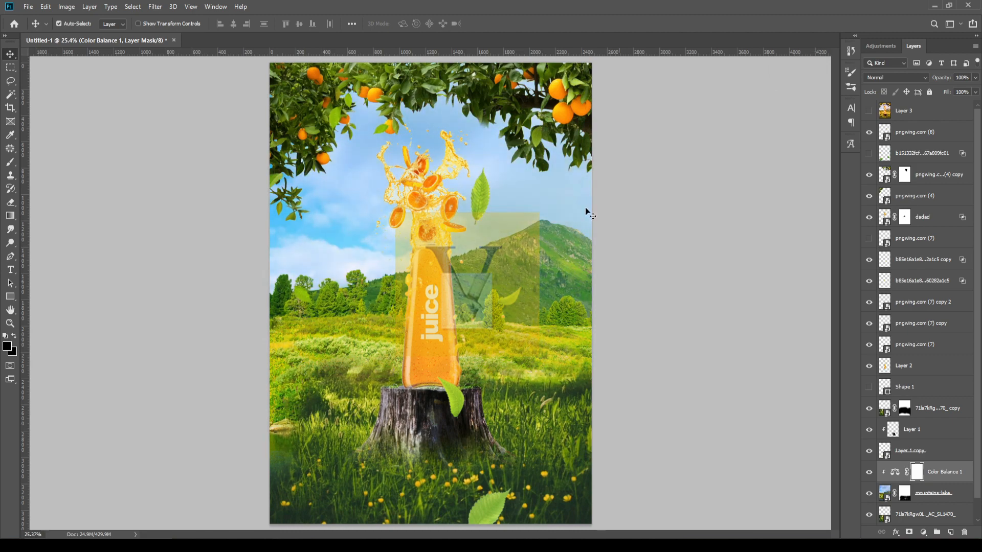
Stamp all visible layers into a new merged layer above the pngwing.com (8) leaves.
scroll(585, 207, "down", 1)
left_click(930, 136)
key("ctrl+shift+alt+e")
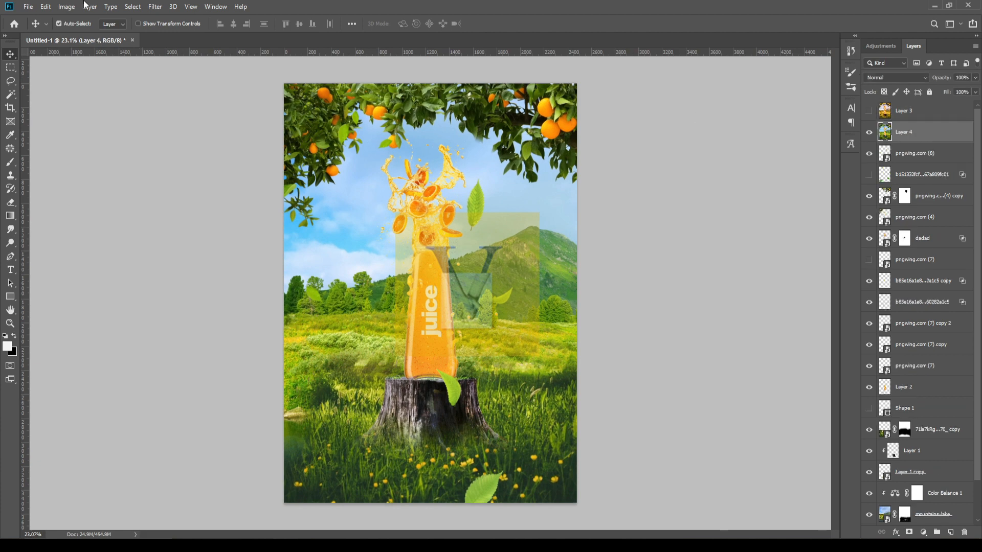
Open the merged layer in the Camera Raw Filter, apply Auto tone, and set Temperature to +49 and Tint to +30.
left_click(132, 7)
mouse_move(155, 7)
left_click(180, 70)
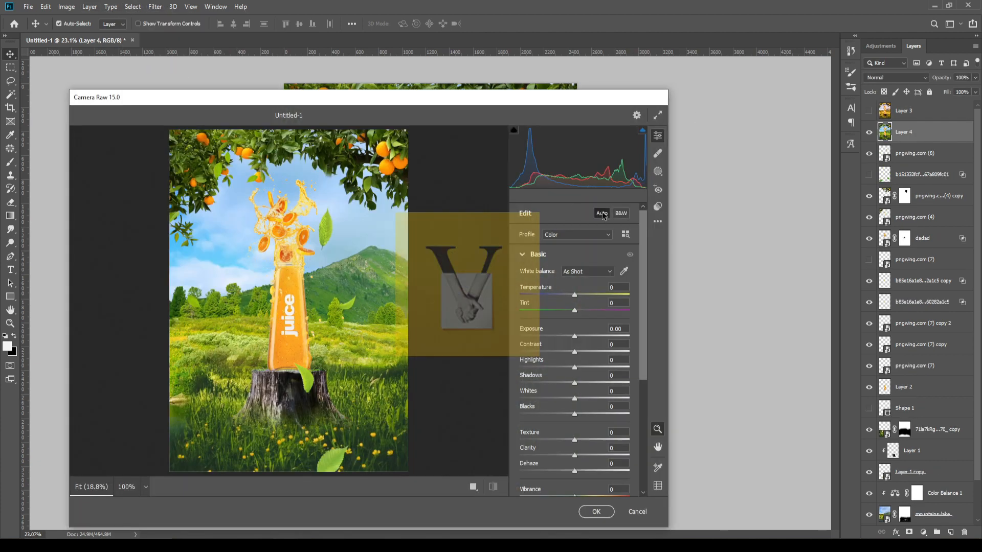
left_click(602, 215)
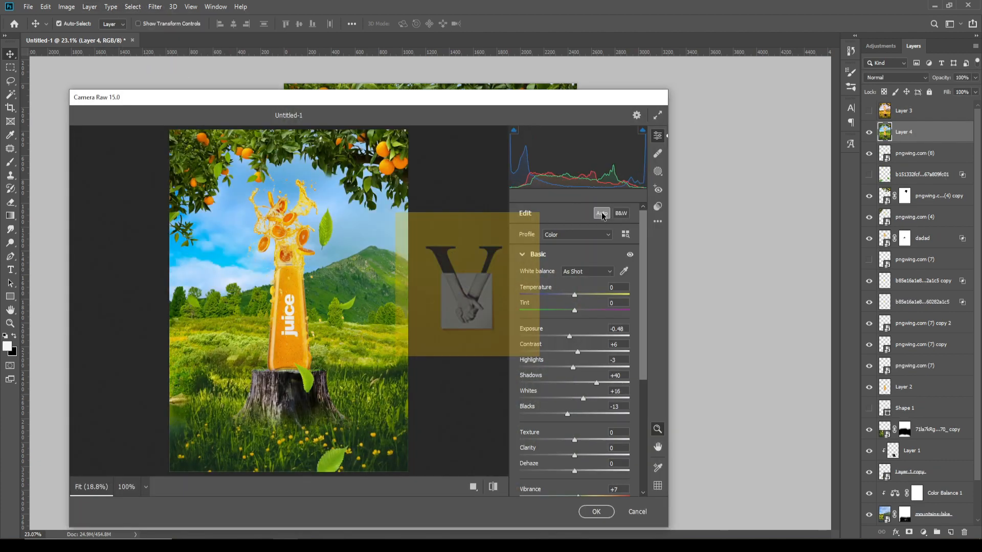
left_click_drag(576, 296, 601, 290)
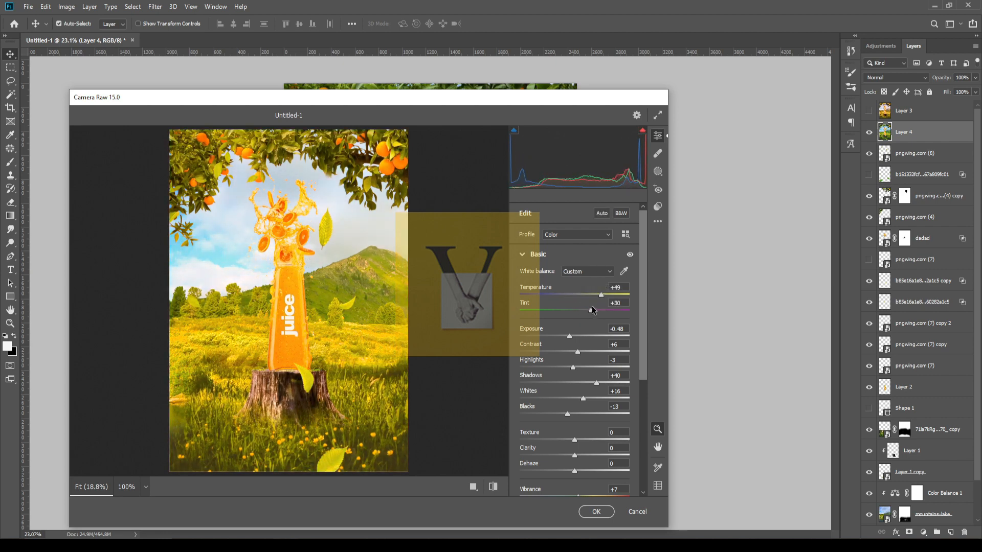
Set the Camera Raw Optics distortion to -27 and the vignette to about -88.
scroll(584, 404, "down", 5)
left_click(567, 444)
scroll(547, 368, "up", 4)
left_click(541, 382)
left_click(548, 359)
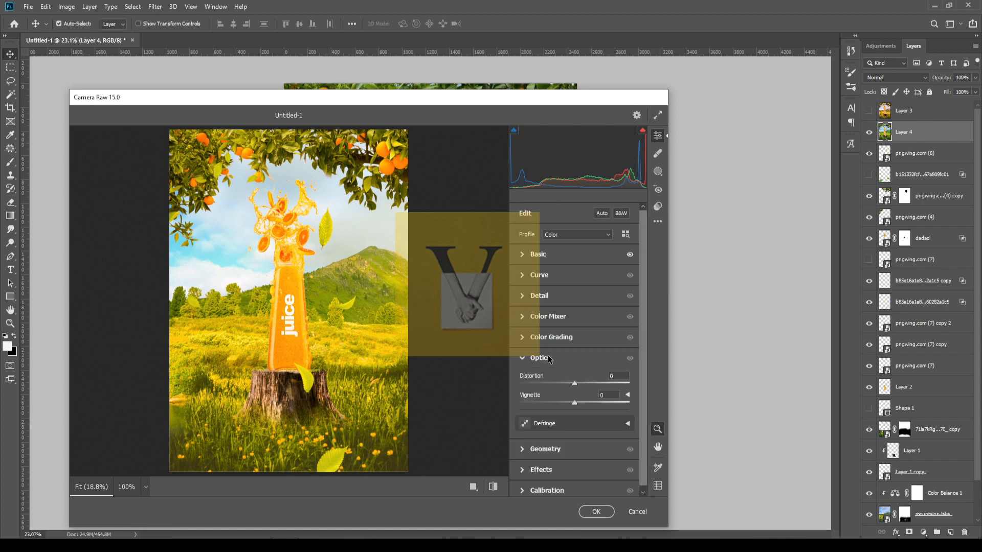
left_click_drag(575, 383, 521, 400)
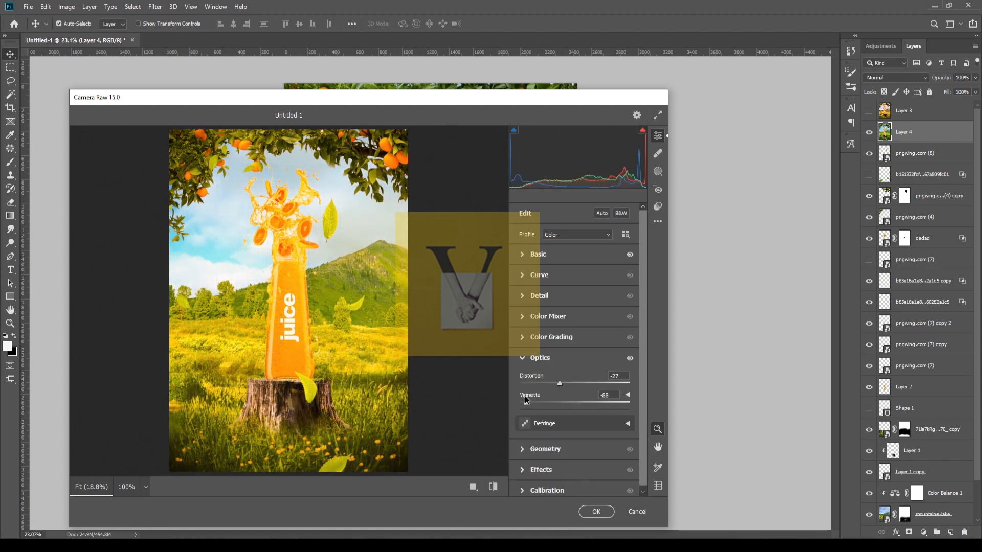
Darken the Color Grading luminance of the midtones and shadows, set the highlights luminance to -7, and apply the Camera Raw edits.
left_click(540, 358)
left_click(552, 337)
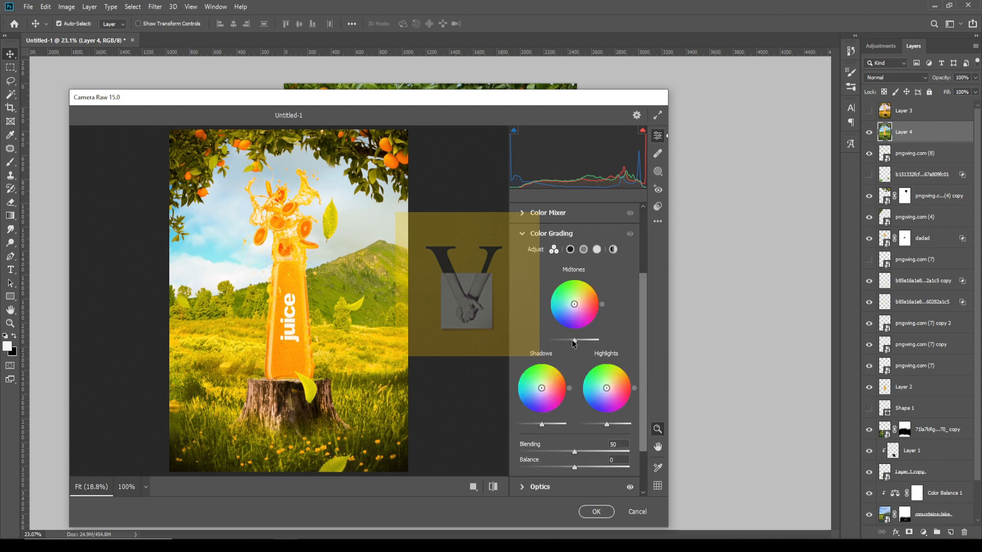
left_click_drag(573, 339, 557, 340)
left_click(554, 424)
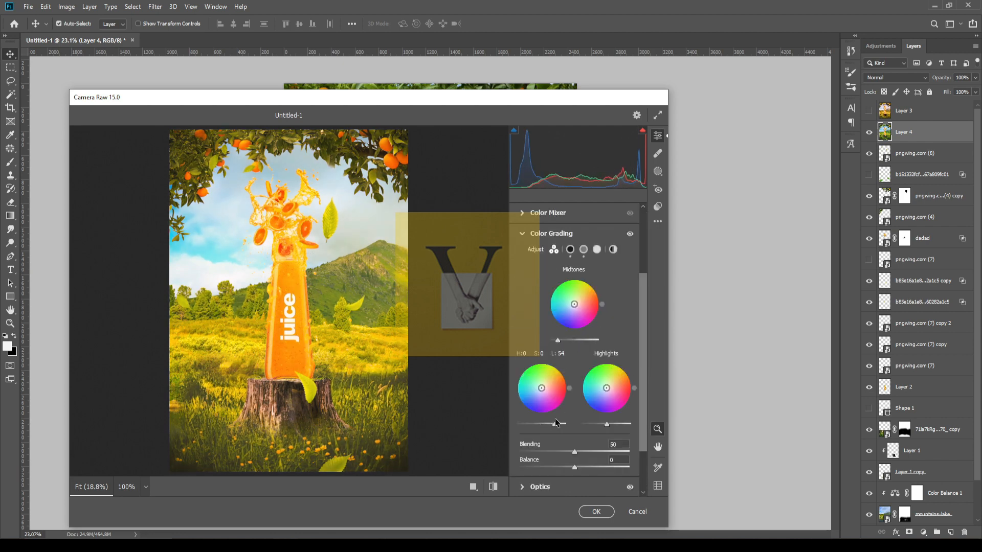
left_click_drag(556, 423, 531, 423)
left_click_drag(607, 424, 600, 426)
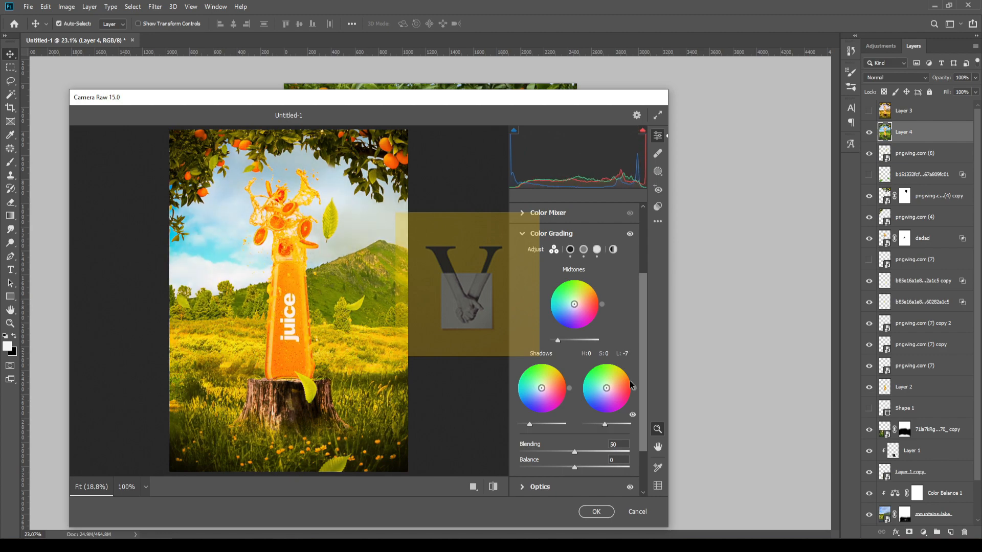
left_click(597, 511)
scroll(583, 320, "up", 1)
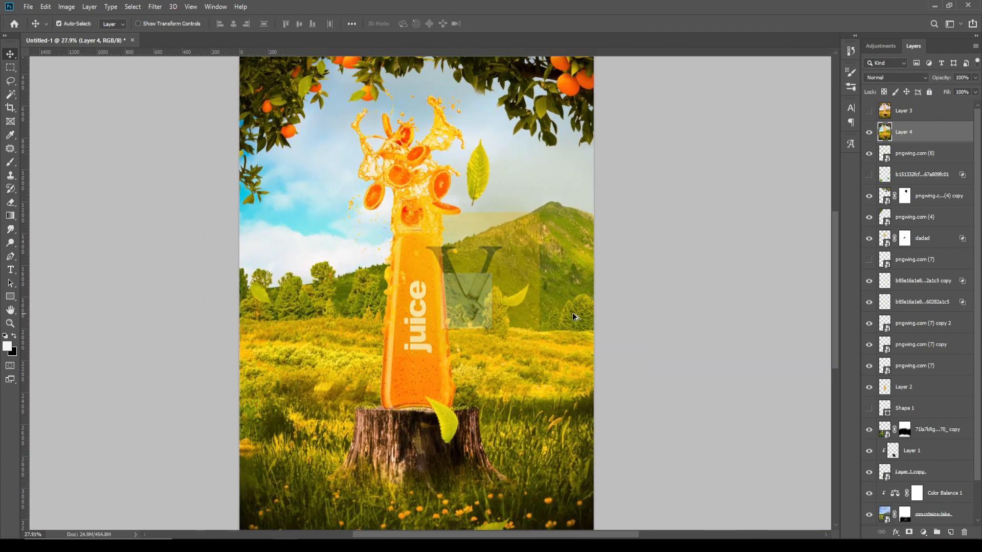